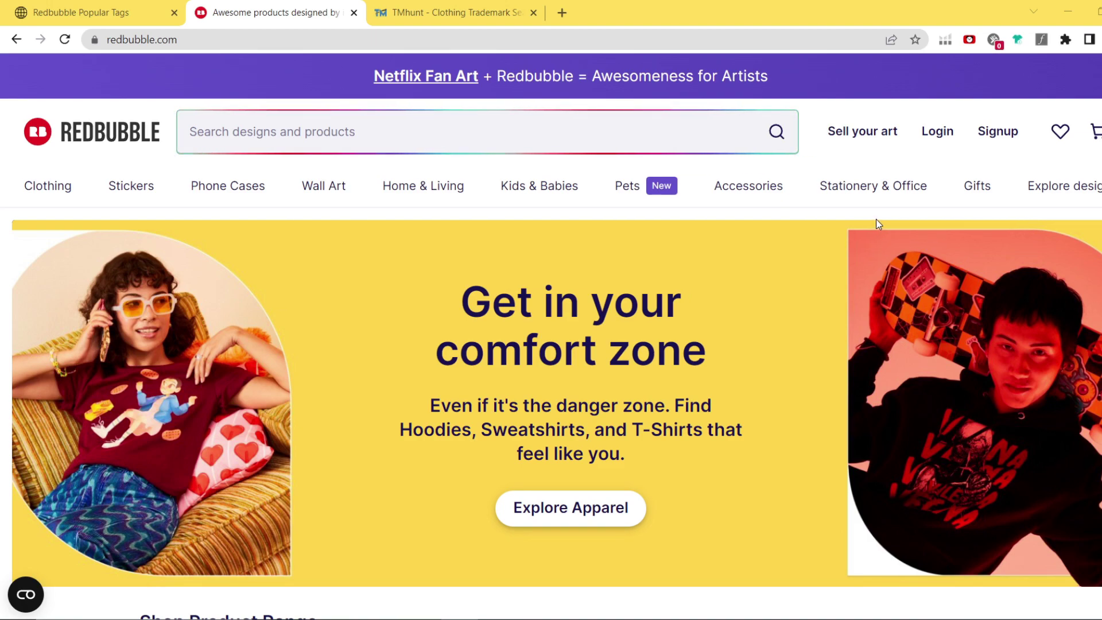
# Step: From the popular tags list, open the "read books drink coffee dismantle systems of oppression" Redbubble page in a new tab and copy its heading
pyautogui.moveTo(880, 207)
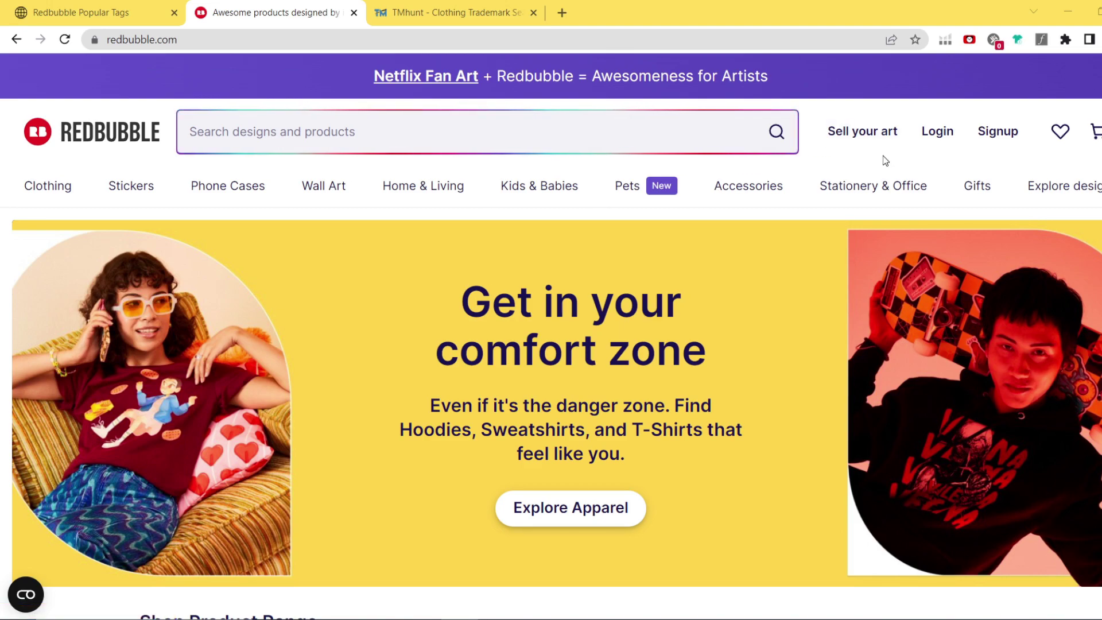
pyautogui.click(155, 12)
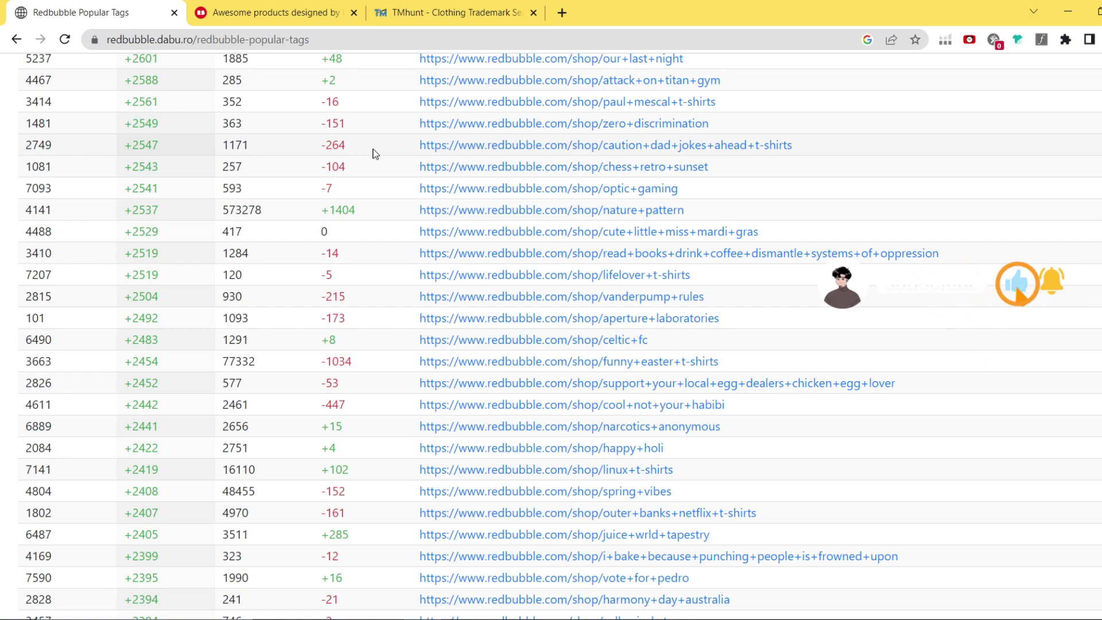
pyautogui.middleClick(633, 253)
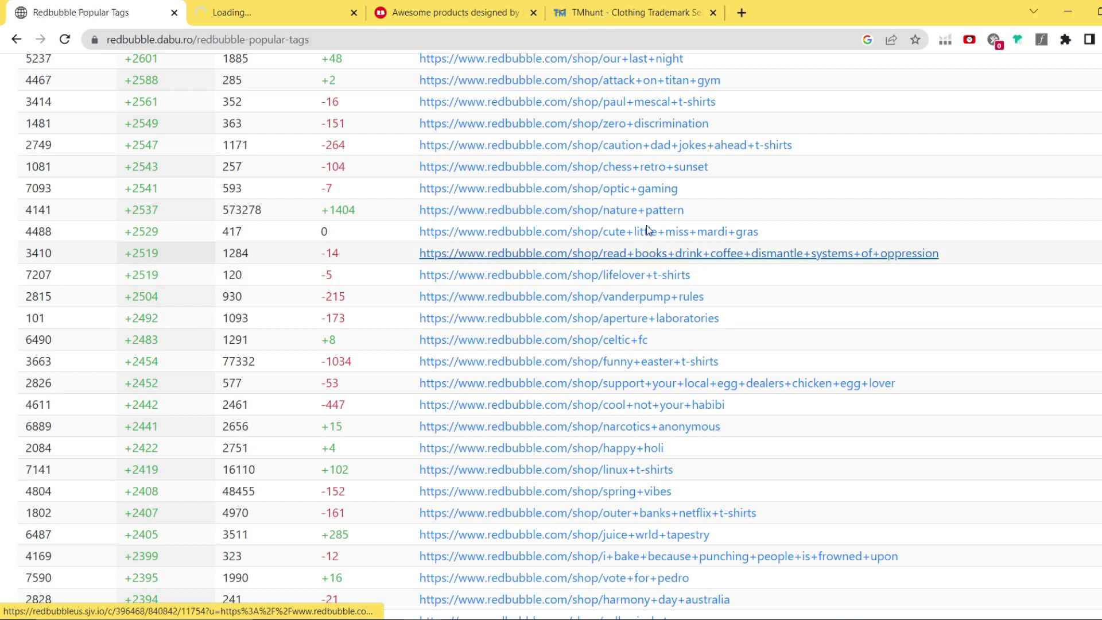
pyautogui.click(275, 12)
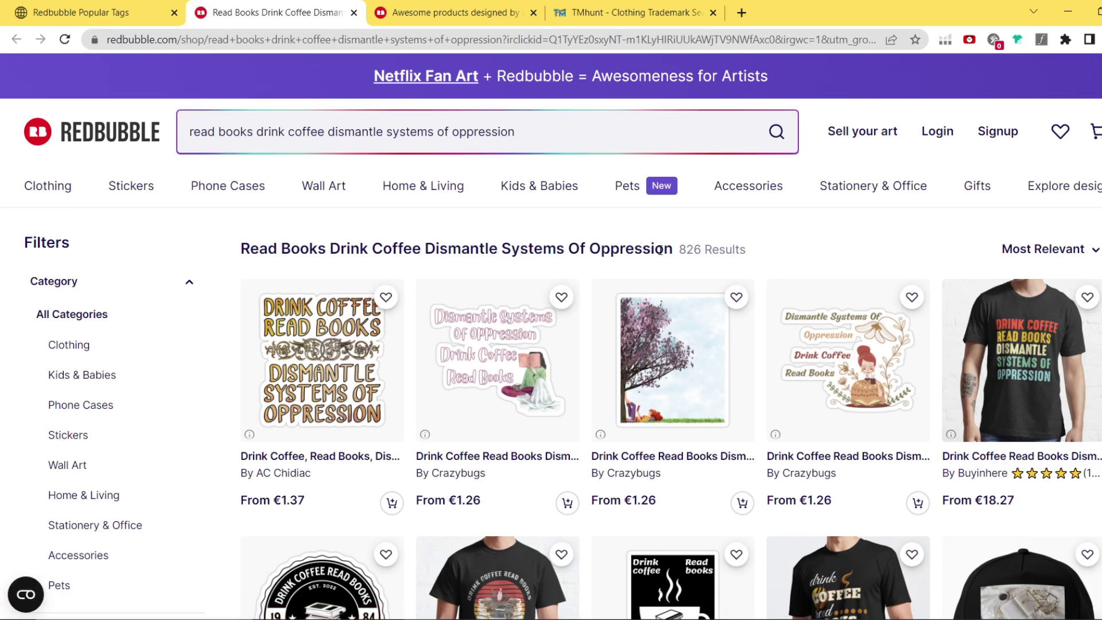
pyautogui.moveTo(672, 249); pyautogui.dragTo(239, 249)
pyautogui.hotkey('ctrl', 'c')
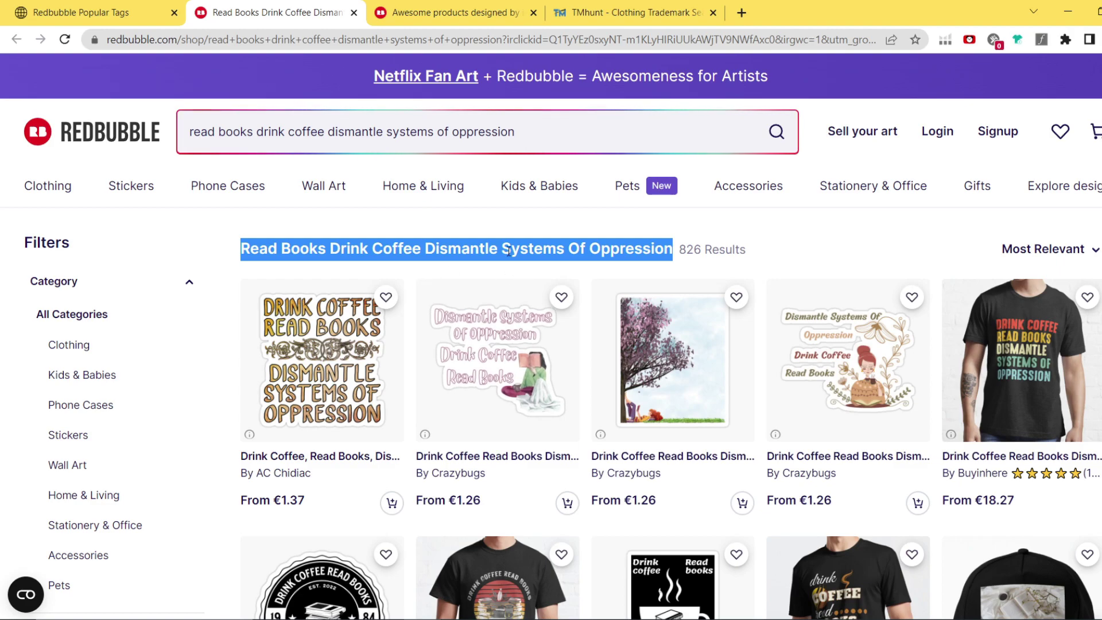
# Step: Switch to TMhunt and run an exact-match multi search for "Read Books Drink Coffee Dismantle Systems Of Oppression"
pyautogui.click(580, 12)
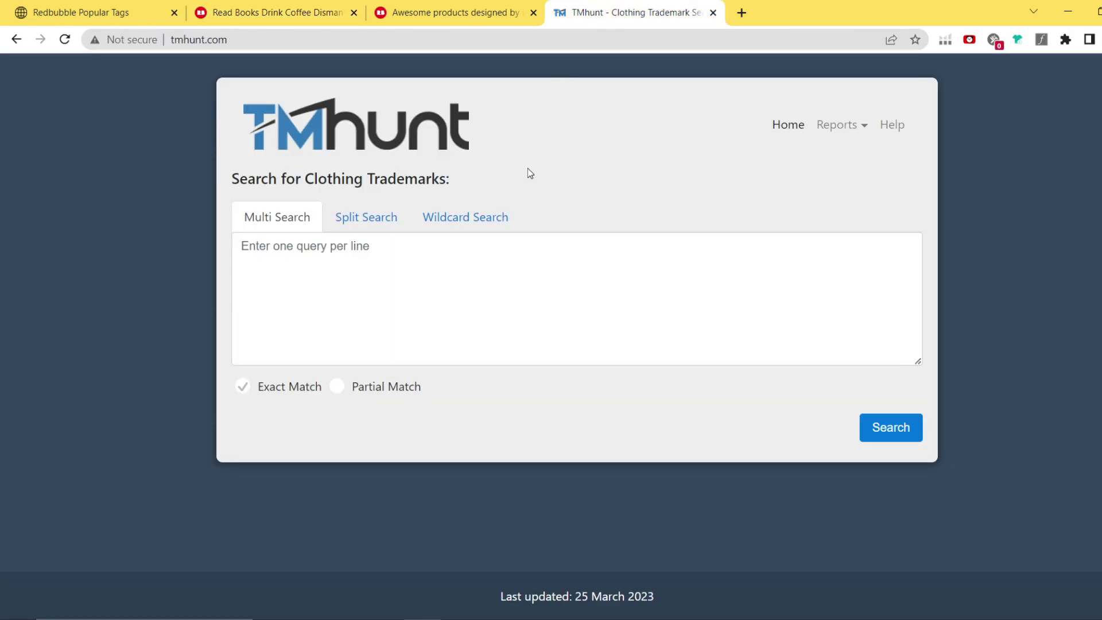
pyautogui.click(549, 259)
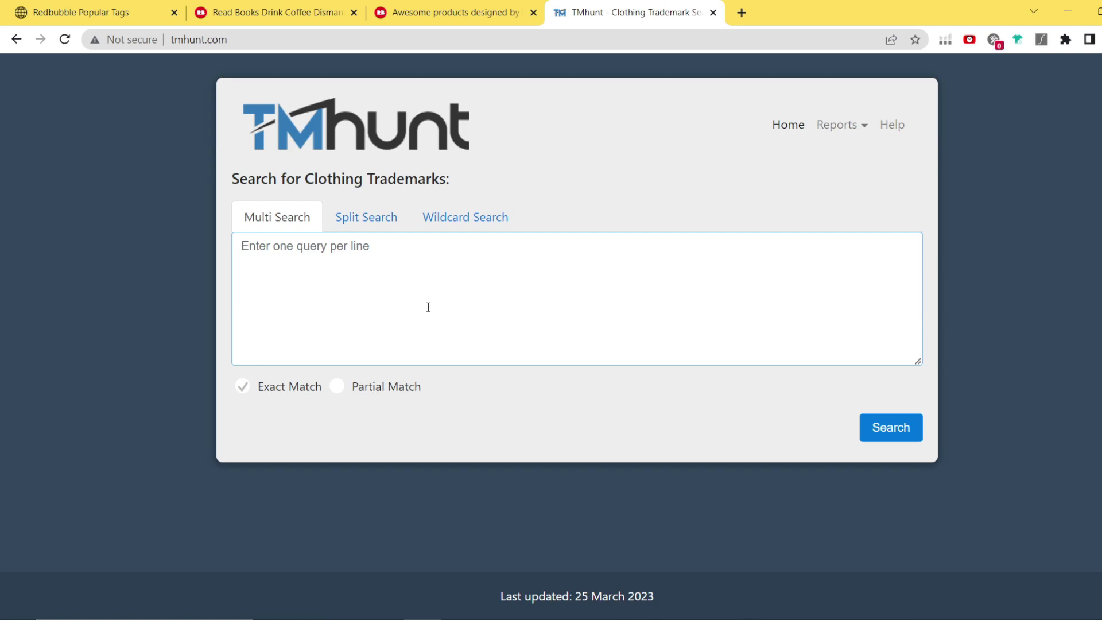
pyautogui.hotkey('ctrl', 'v')
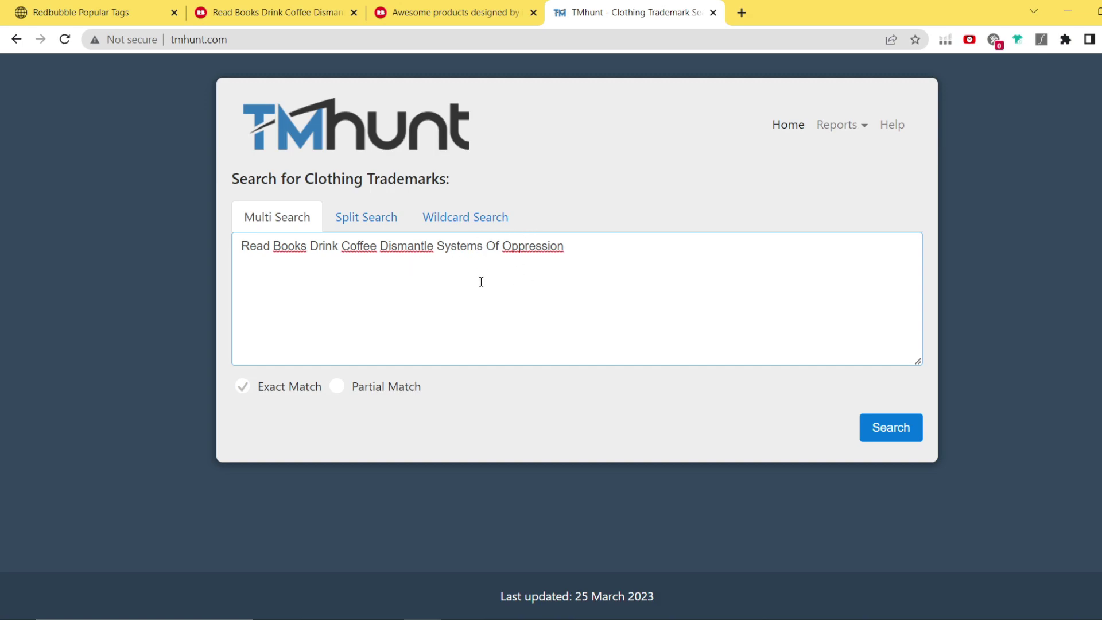
pyautogui.click(894, 429)
pyautogui.scroll(-1, 685, 392)
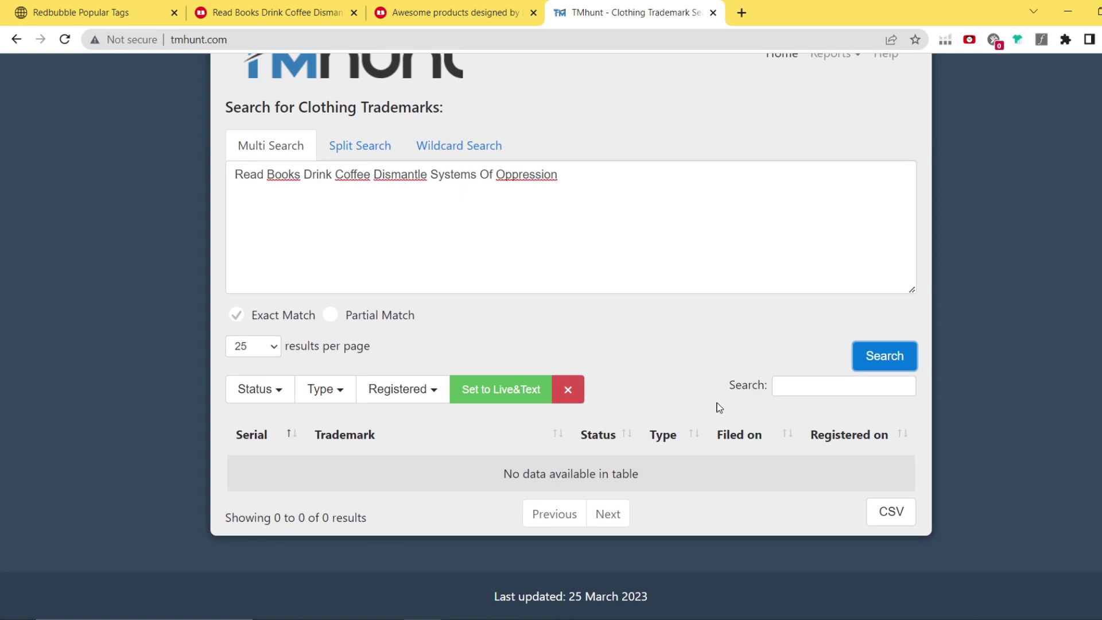
pyautogui.scroll(1, 689, 399)
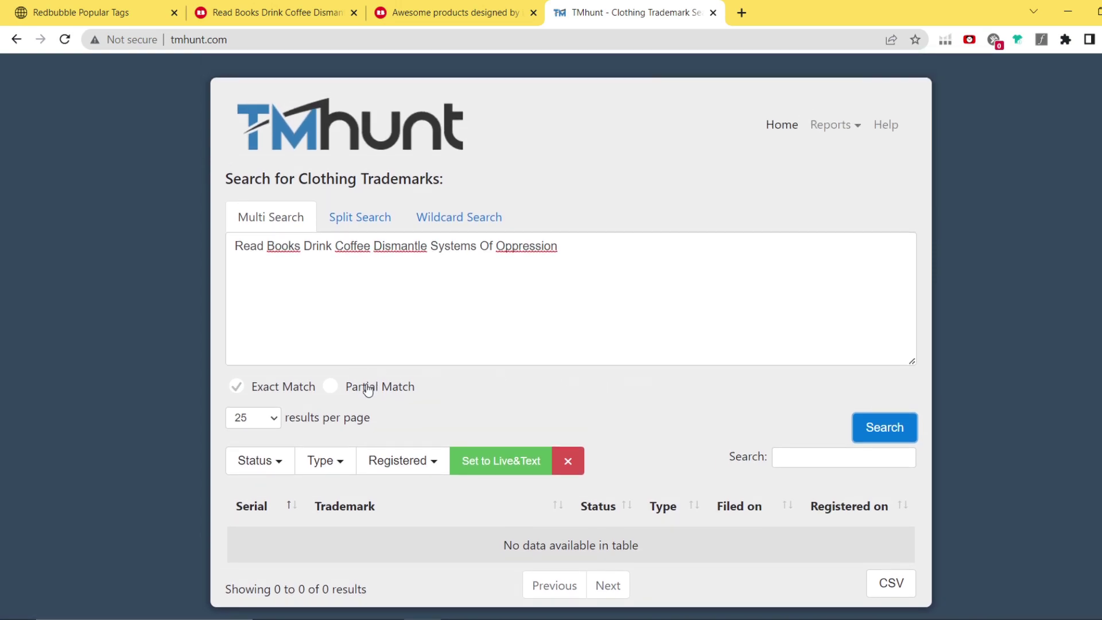
# Step: Repeat the trademark search for the same phrase with Partial Match
pyautogui.click(332, 387)
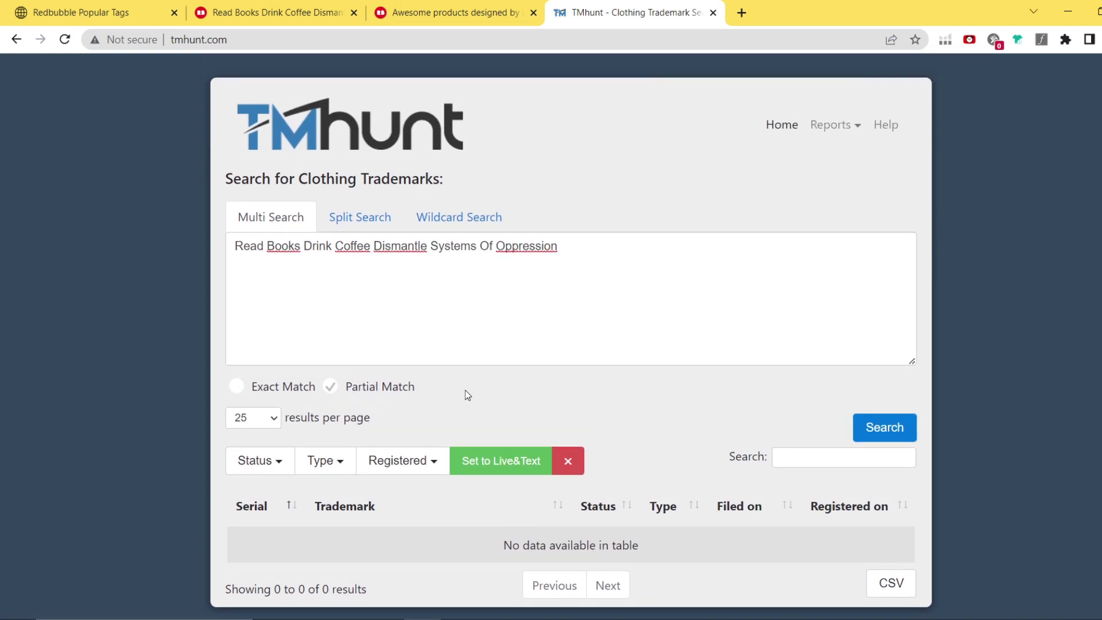
pyautogui.click(881, 428)
pyautogui.scroll(-1, 629, 385)
pyautogui.scroll(1, 628, 385)
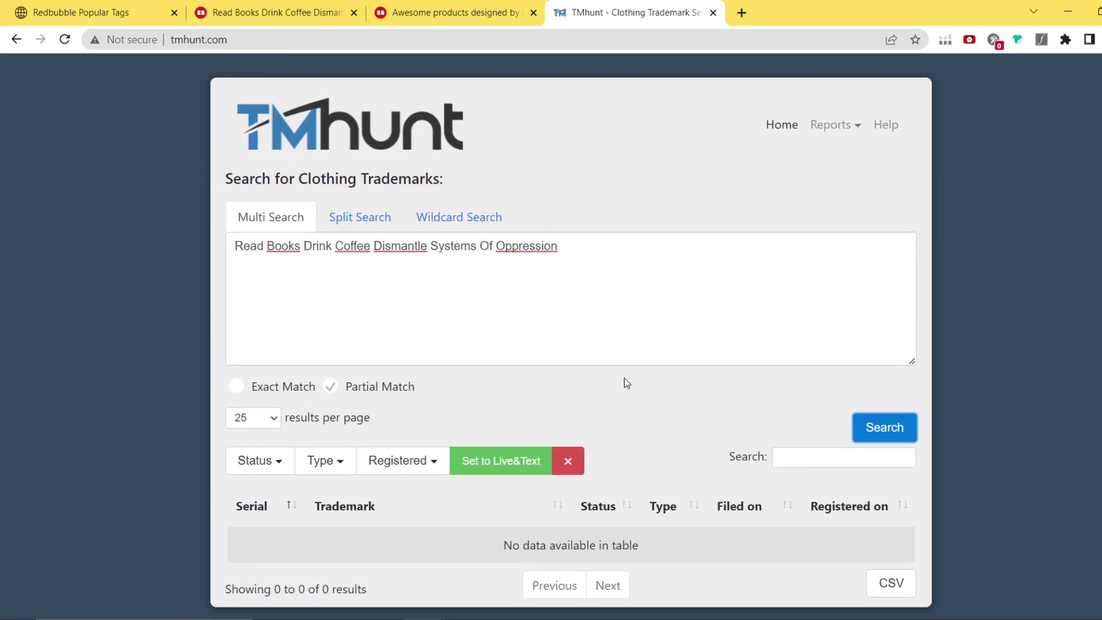
# Step: Copy the phrase "Read Books Drink Coffee Dismantle Systems Of Oppression" into Split Search and search its individual words for trademarks
pyautogui.moveTo(600, 259); pyautogui.dragTo(227, 246)
pyautogui.hotkey('ctrl', 'c')
pyautogui.click(373, 224)
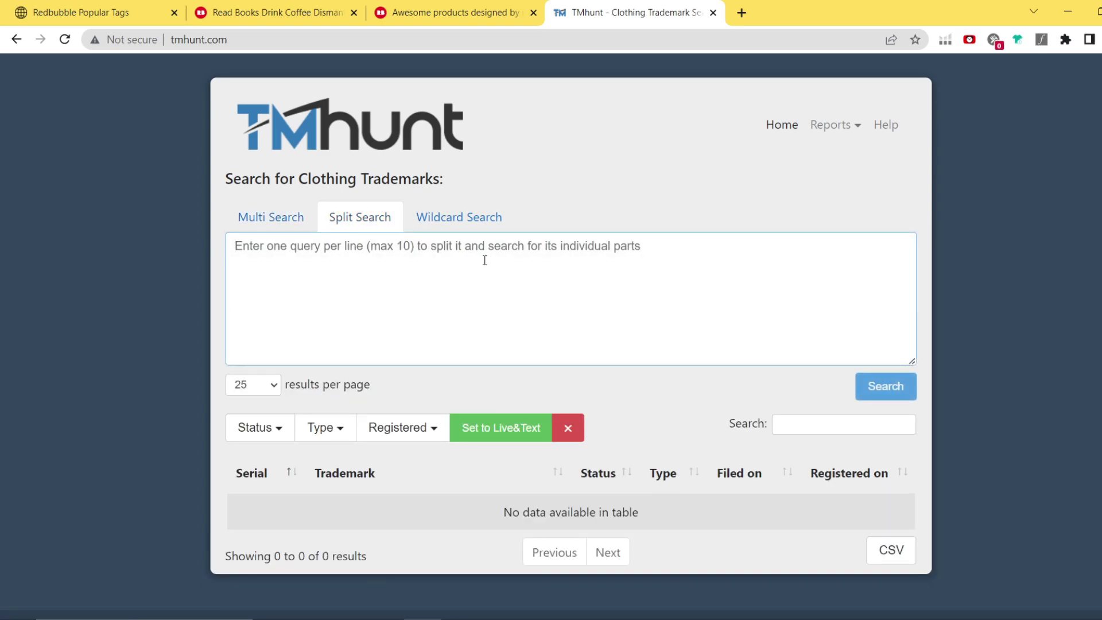
pyautogui.hotkey('ctrl', 'v')
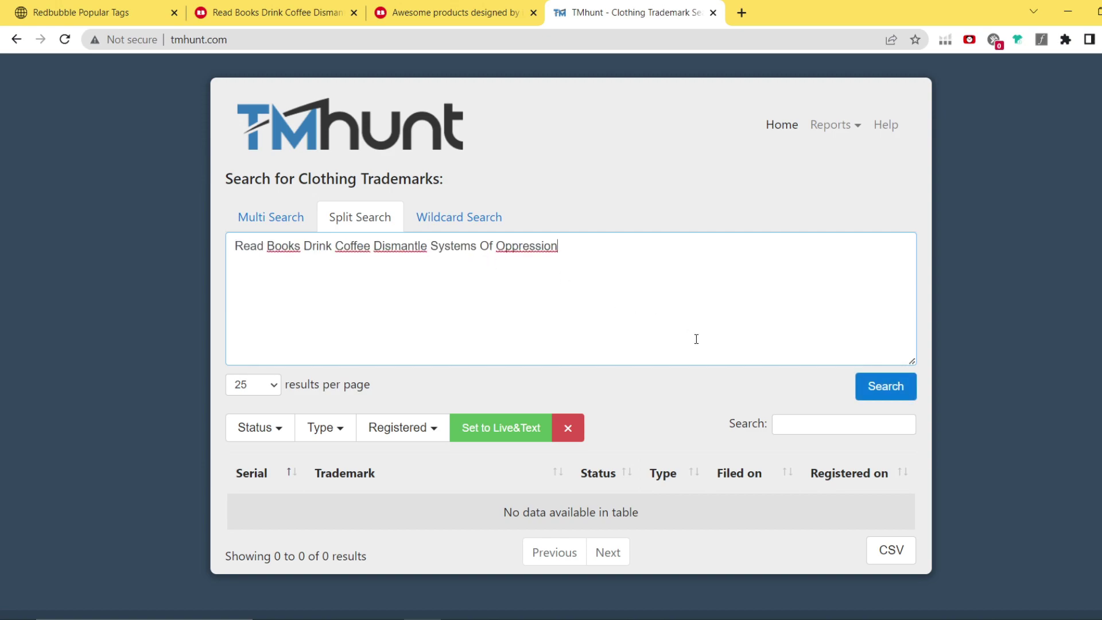
pyautogui.click(882, 394)
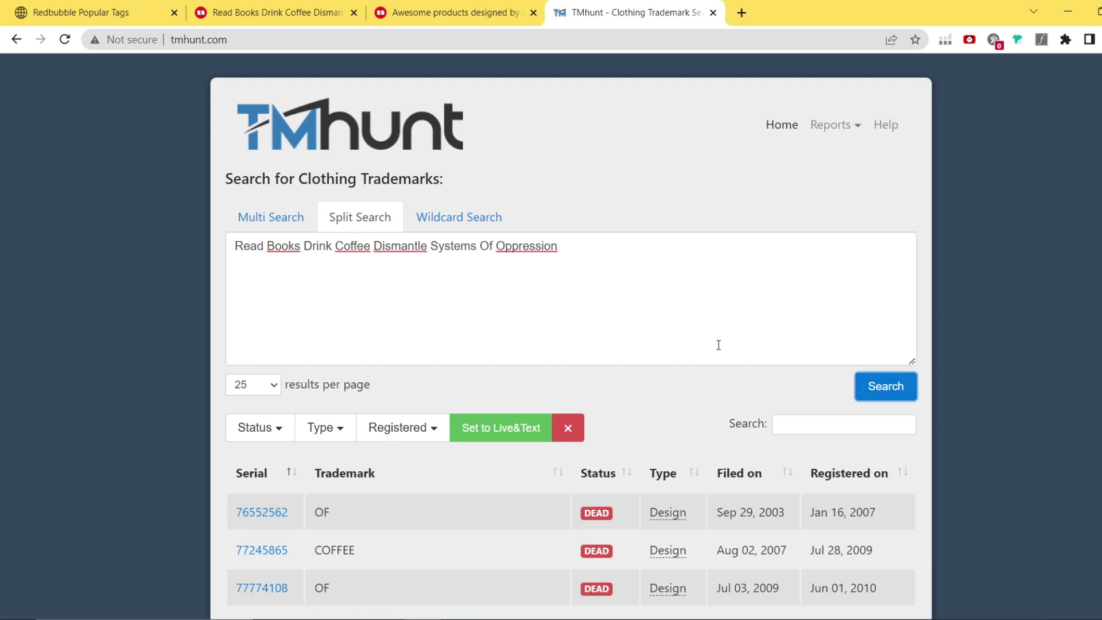
# Step: Examine the split search results, comparing the listed trademarks and their status and type with the words of the phrase
pyautogui.scroll(-5, 717, 343)
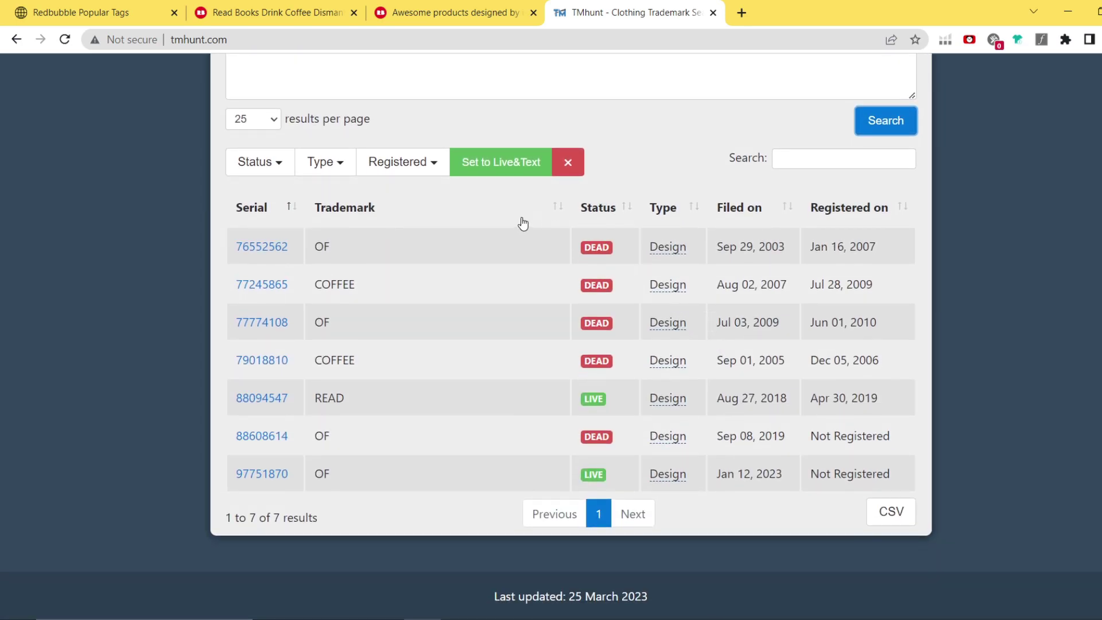
pyautogui.scroll(1, 458, 310)
pyautogui.scroll(1, 458, 314)
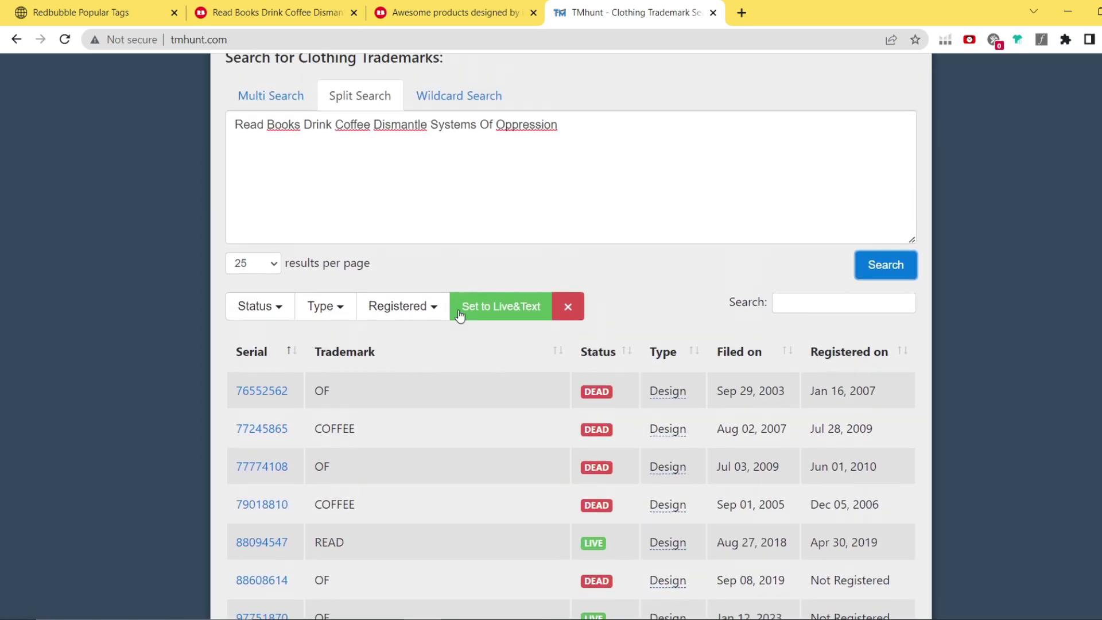
pyautogui.scroll(-2, 458, 314)
pyautogui.scroll(4, 458, 314)
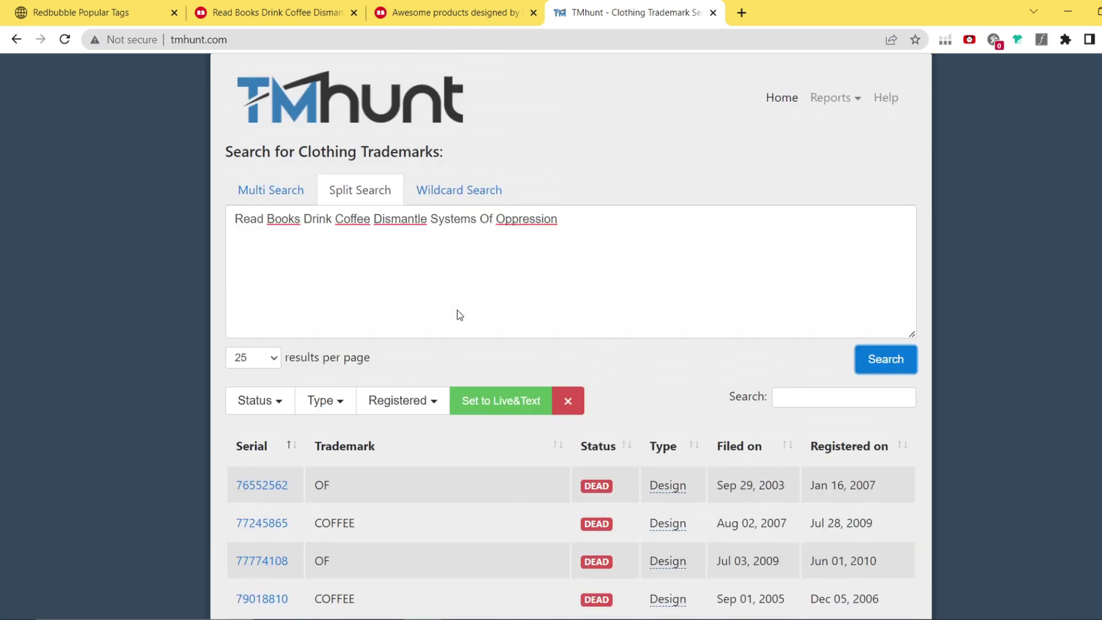
pyautogui.scroll(-3, 494, 291)
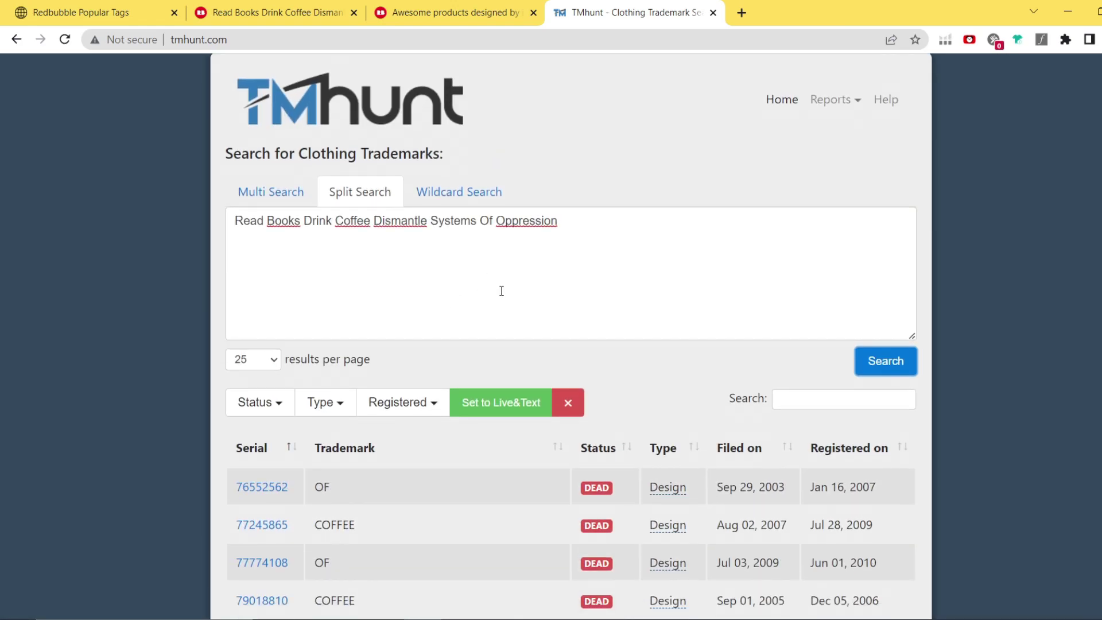
pyautogui.scroll(-1, 500, 291)
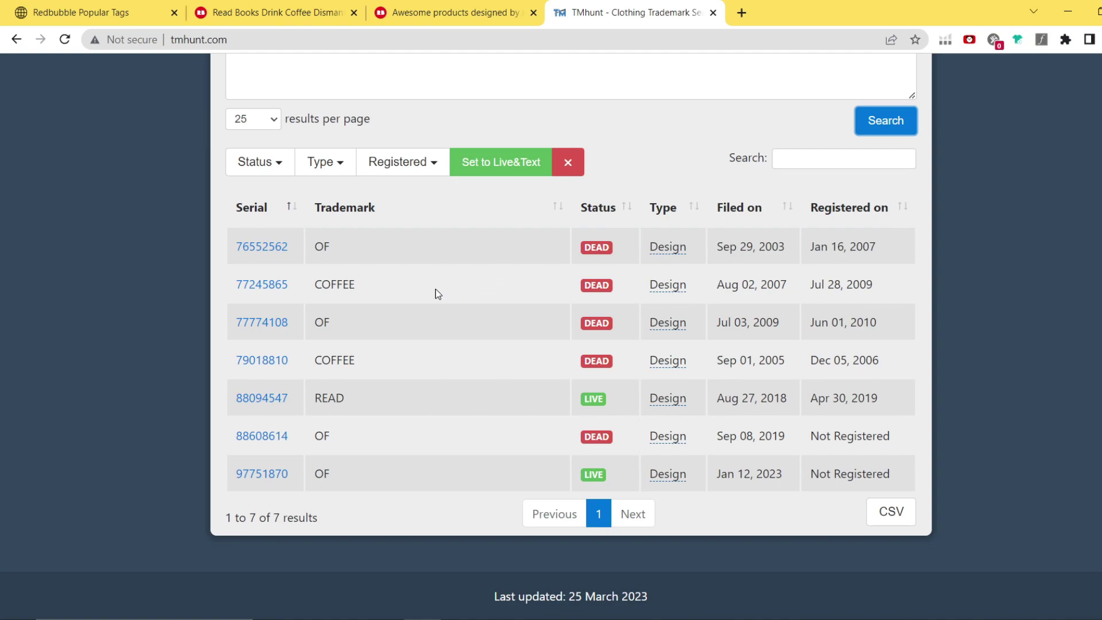
pyautogui.scroll(4, 436, 293)
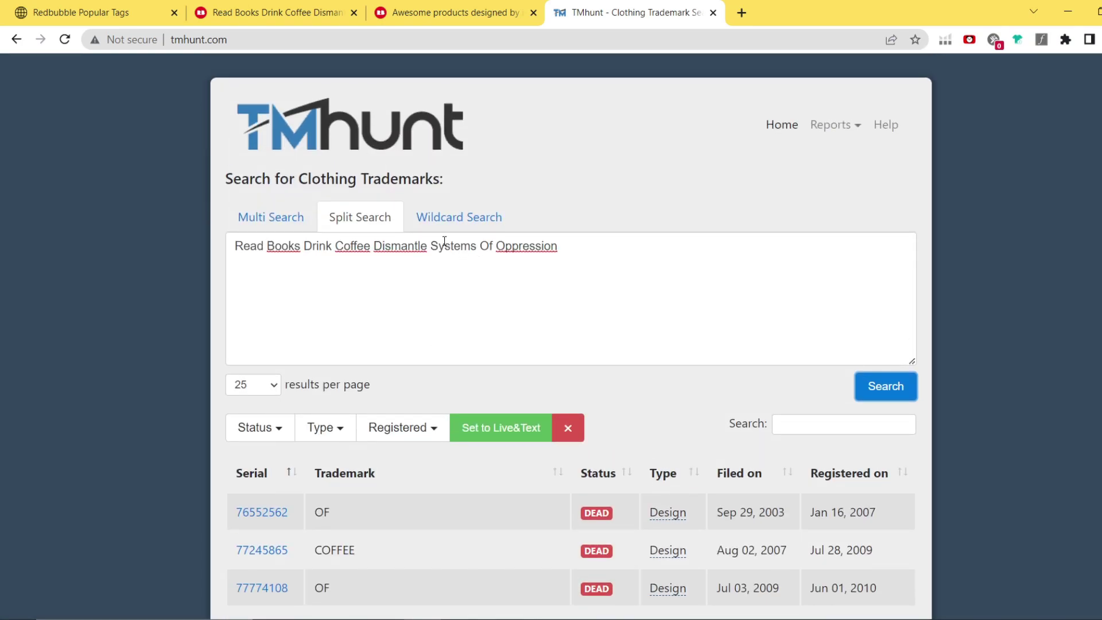
pyautogui.moveTo(235, 246); pyautogui.dragTo(336, 249)
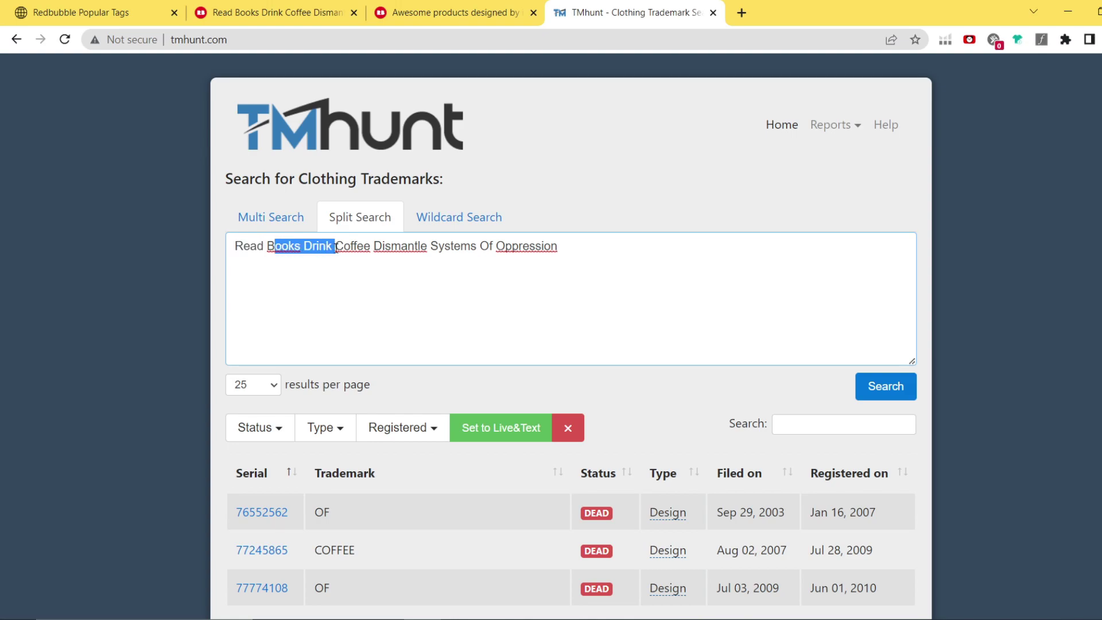
pyautogui.scroll(-3, 356, 267)
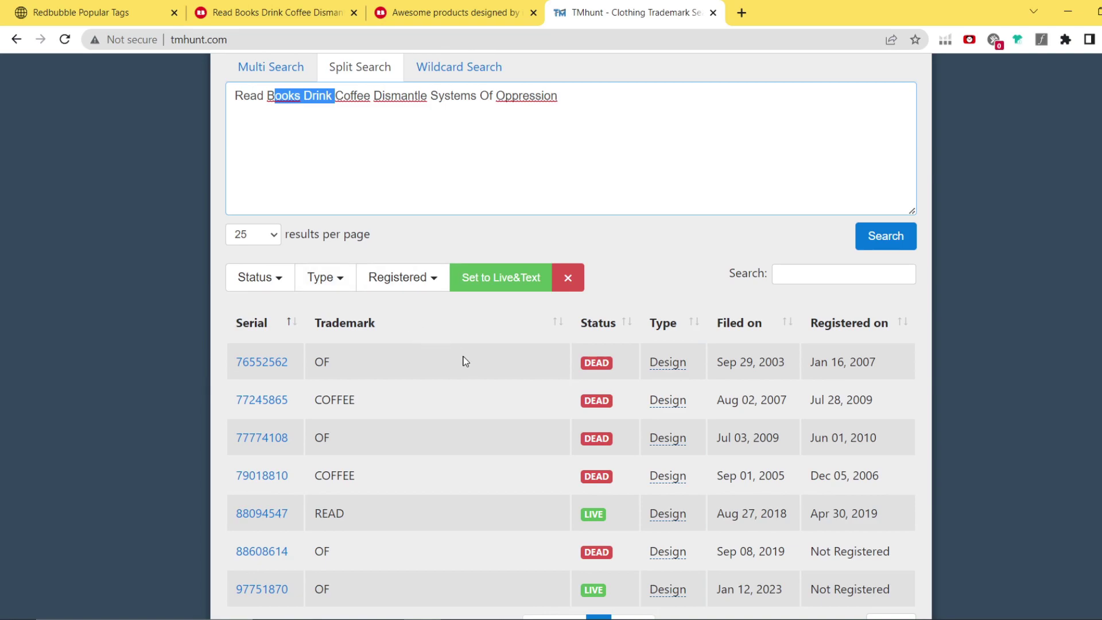
pyautogui.scroll(1, 454, 348)
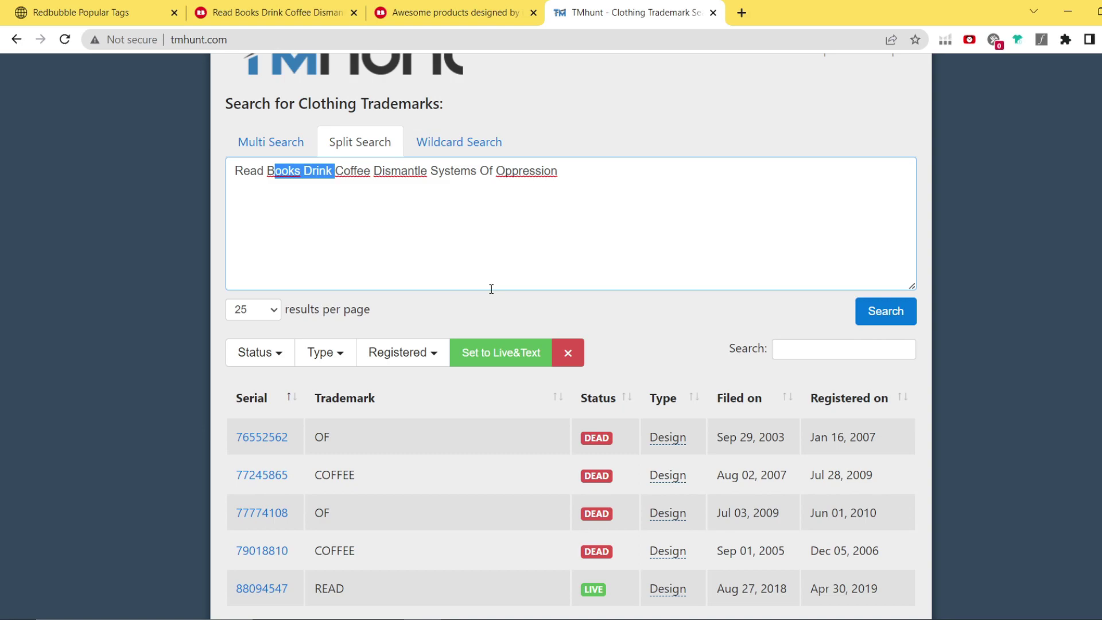
pyautogui.scroll(-2, 493, 289)
pyautogui.scroll(3, 477, 305)
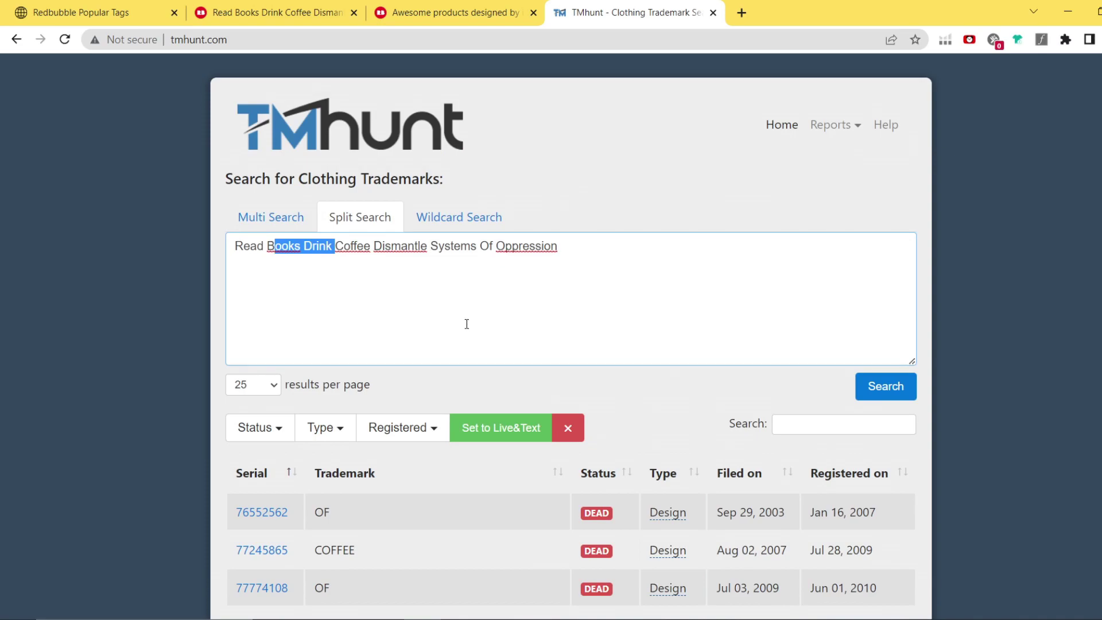
pyautogui.click(351, 283)
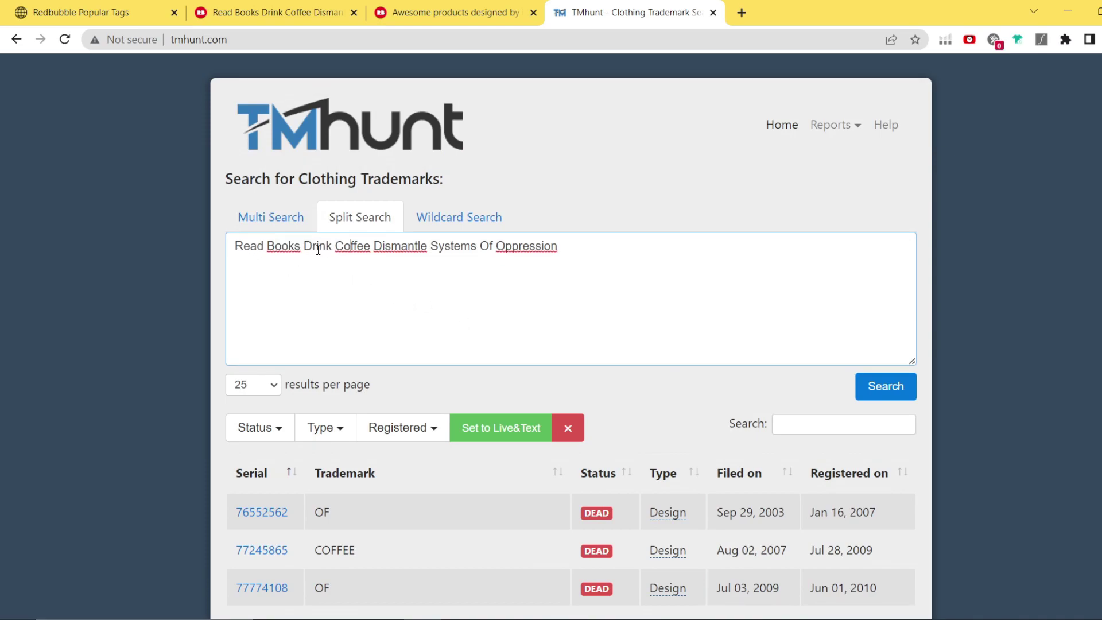
pyautogui.click(402, 254)
pyautogui.scroll(-5, 551, 258)
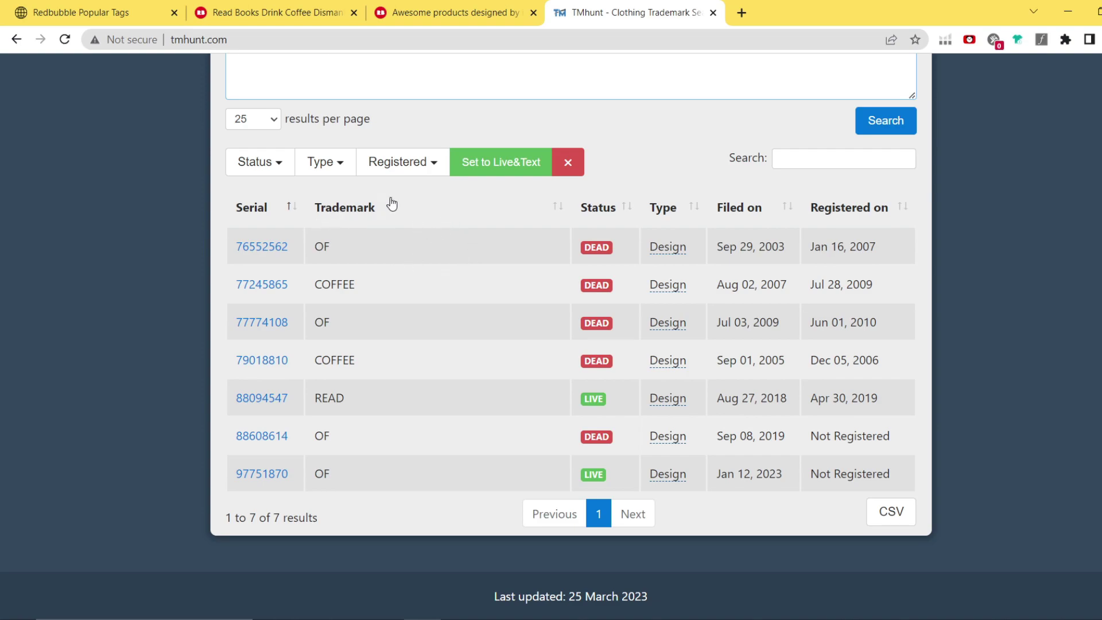
pyautogui.click(630, 156)
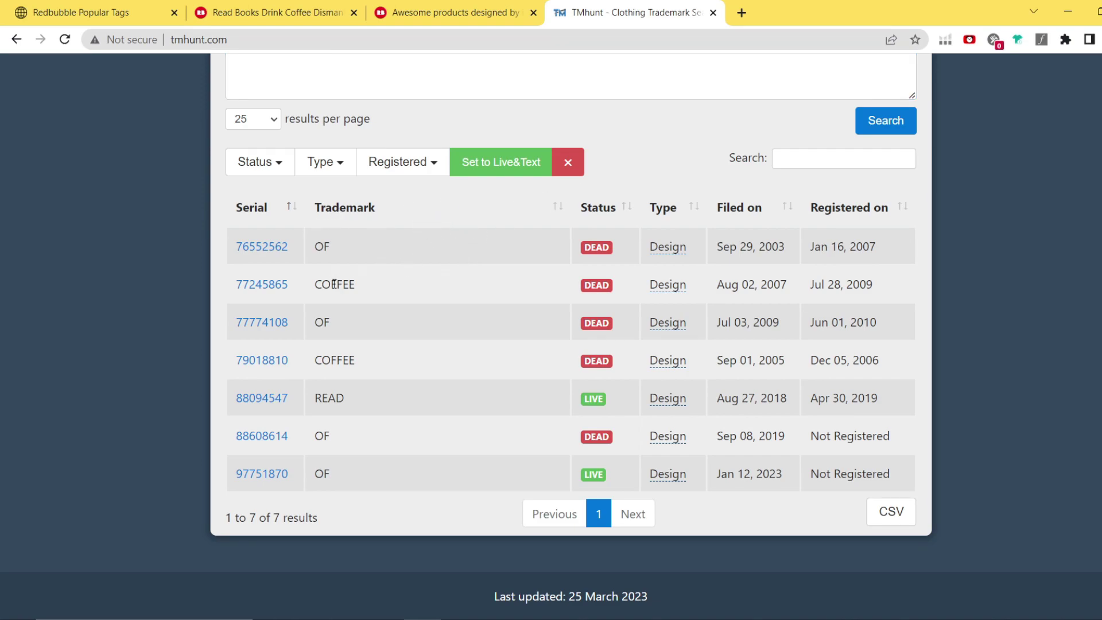
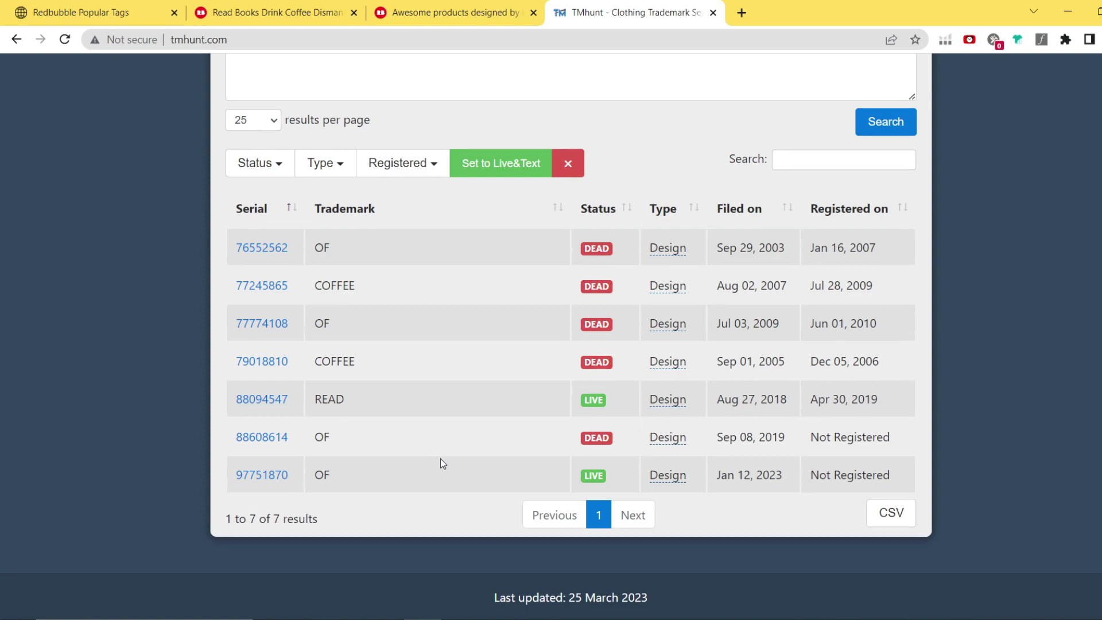
pyautogui.scroll(4, 442, 455)
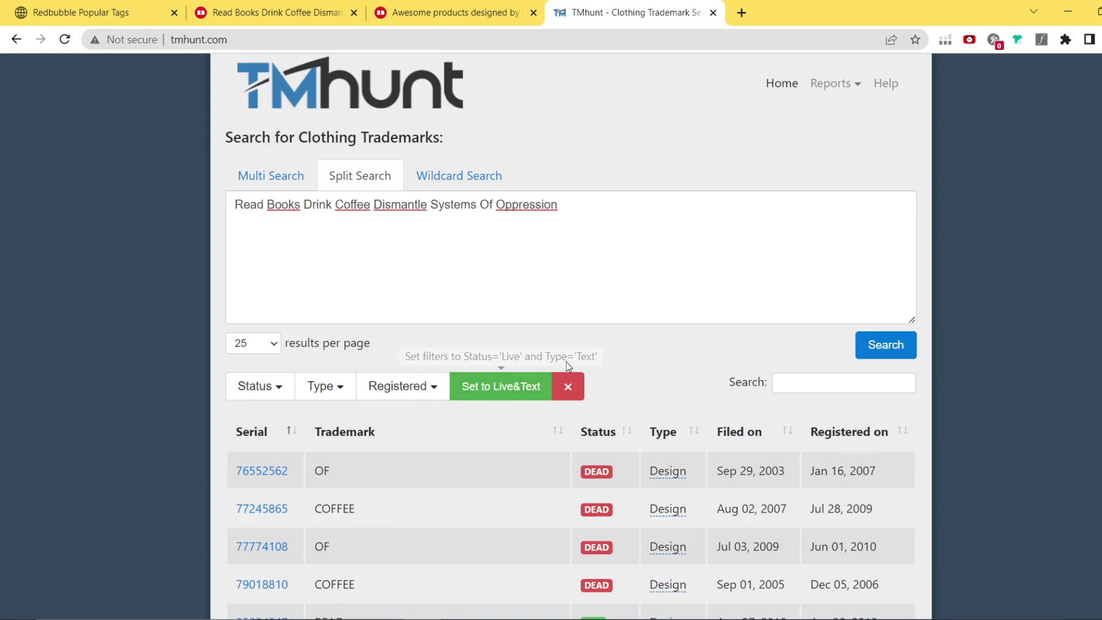
pyautogui.scroll(-3, 563, 362)
pyautogui.scroll(-2, 553, 354)
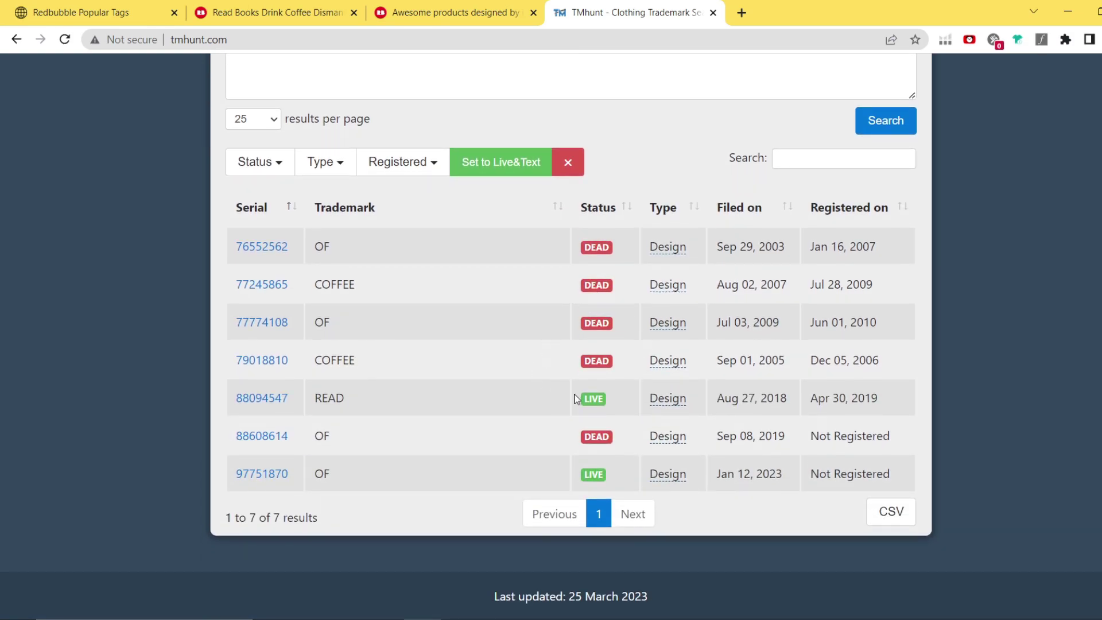
pyautogui.scroll(4, 580, 399)
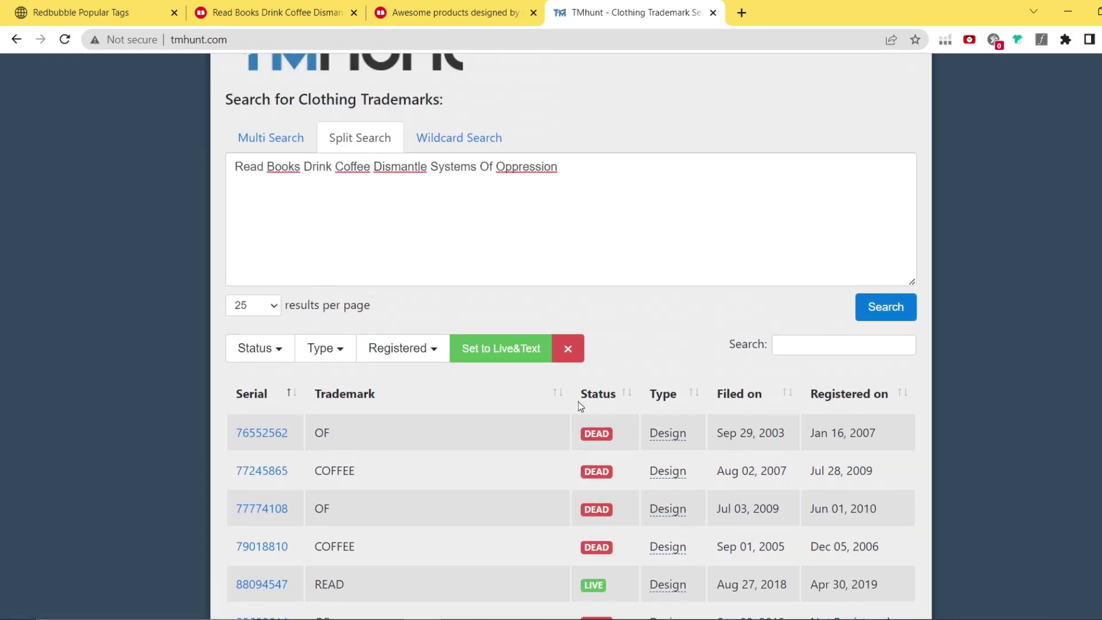
pyautogui.scroll(1, 573, 367)
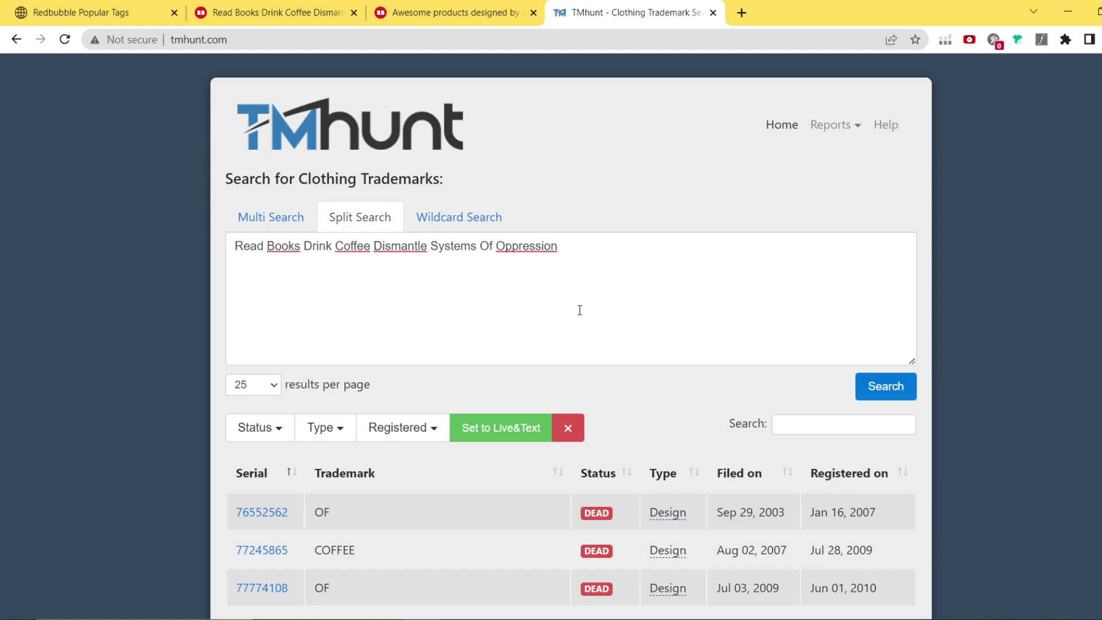
# Step: Replace the Split Search phrase with "i love my car" and search its individual words for trademarks
pyautogui.moveTo(583, 270); pyautogui.dragTo(235, 268)
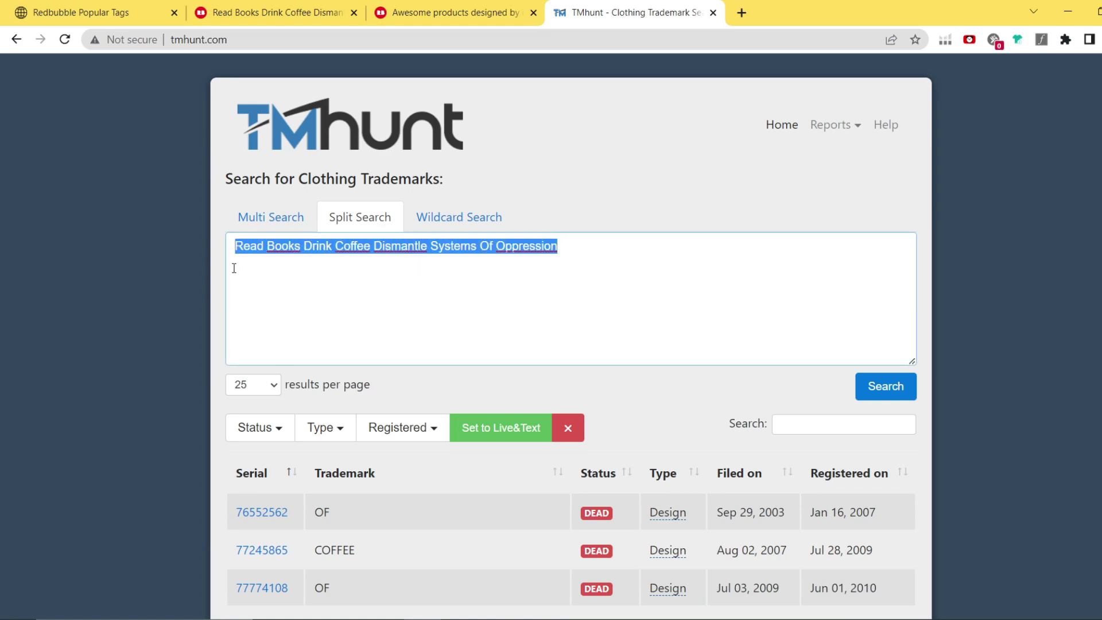
pyautogui.press('BackSpace')
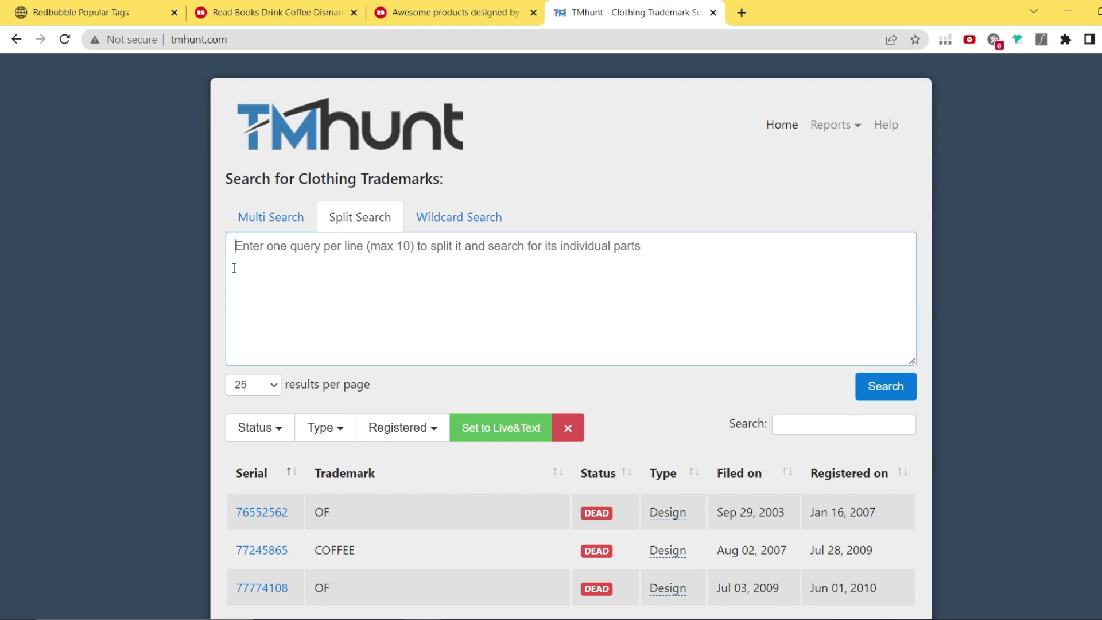
pyautogui.write('i love ')
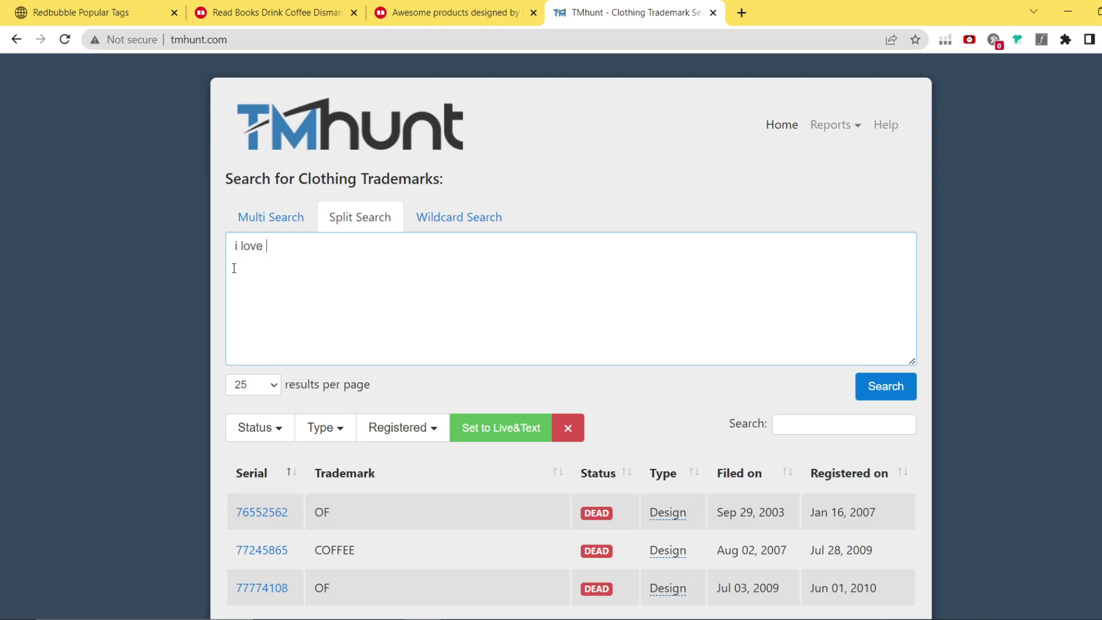
pyautogui.write('my car')
pyautogui.click(192, 284)
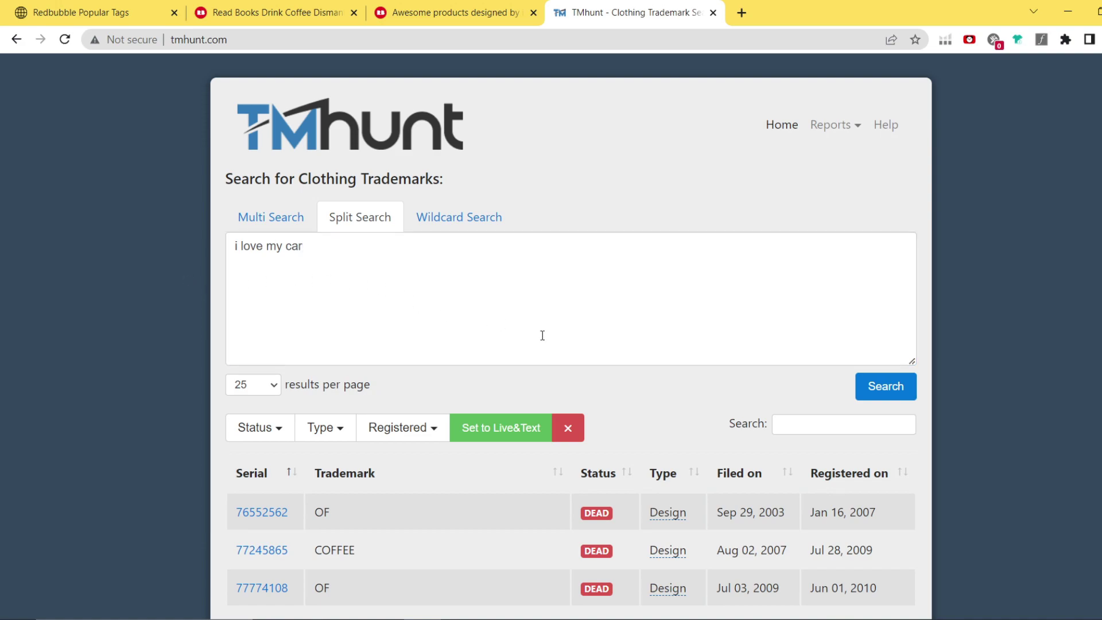
pyautogui.click(881, 387)
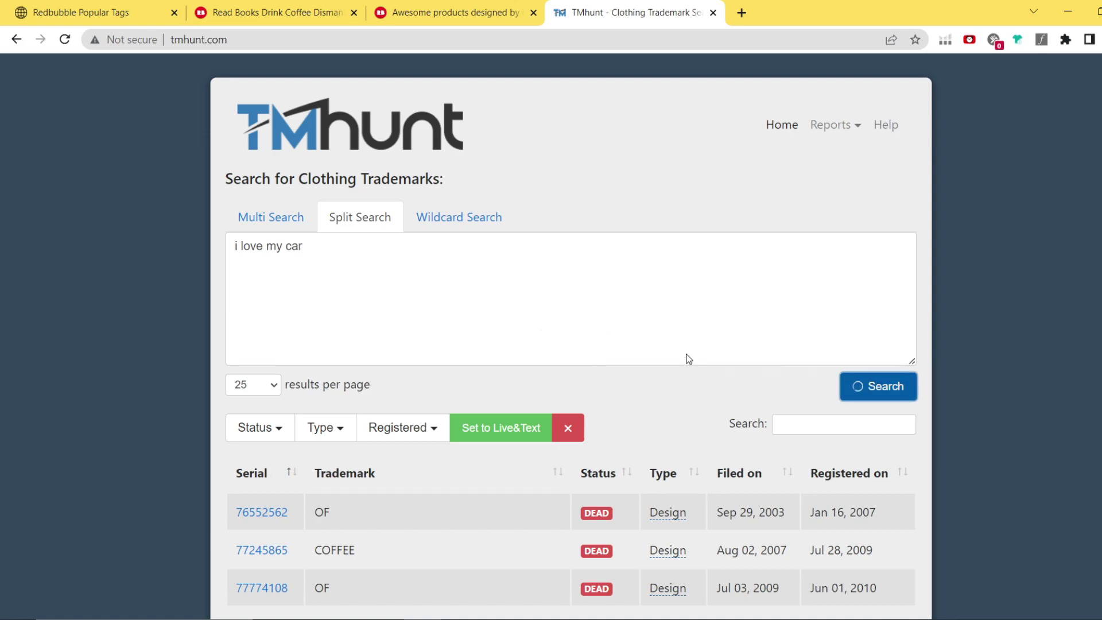
# Step: Show 100 results per page and examine the first trademarks listed for the words of "i love my car"
pyautogui.scroll(-5, 692, 352)
pyautogui.scroll(-5, 693, 356)
pyautogui.scroll(7, 694, 357)
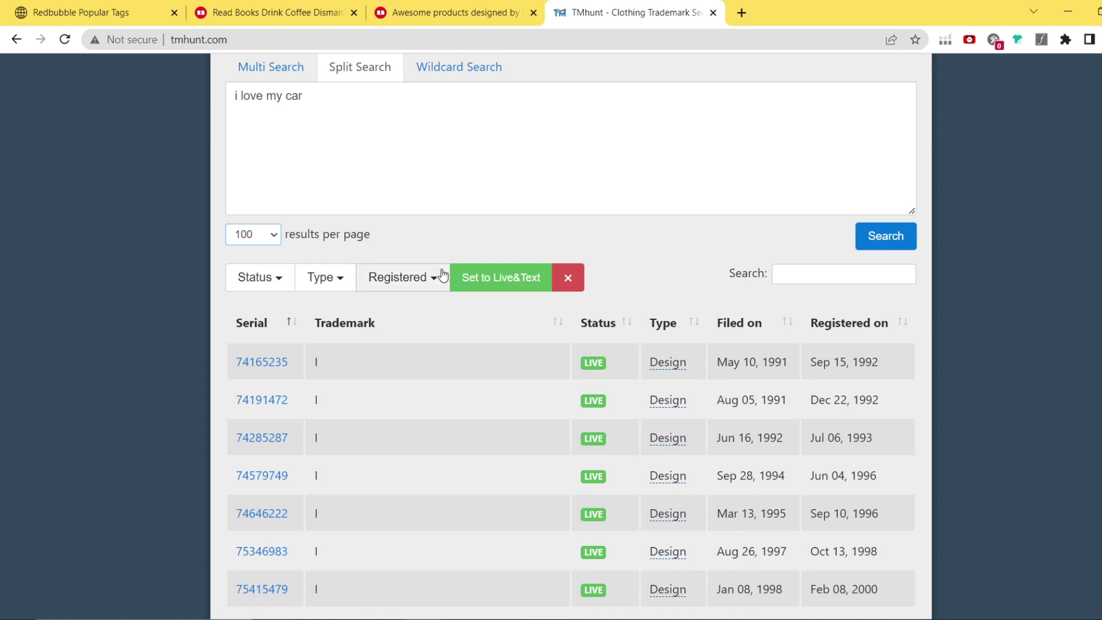
pyautogui.scroll(-6, 435, 288)
pyautogui.scroll(-5, 435, 288)
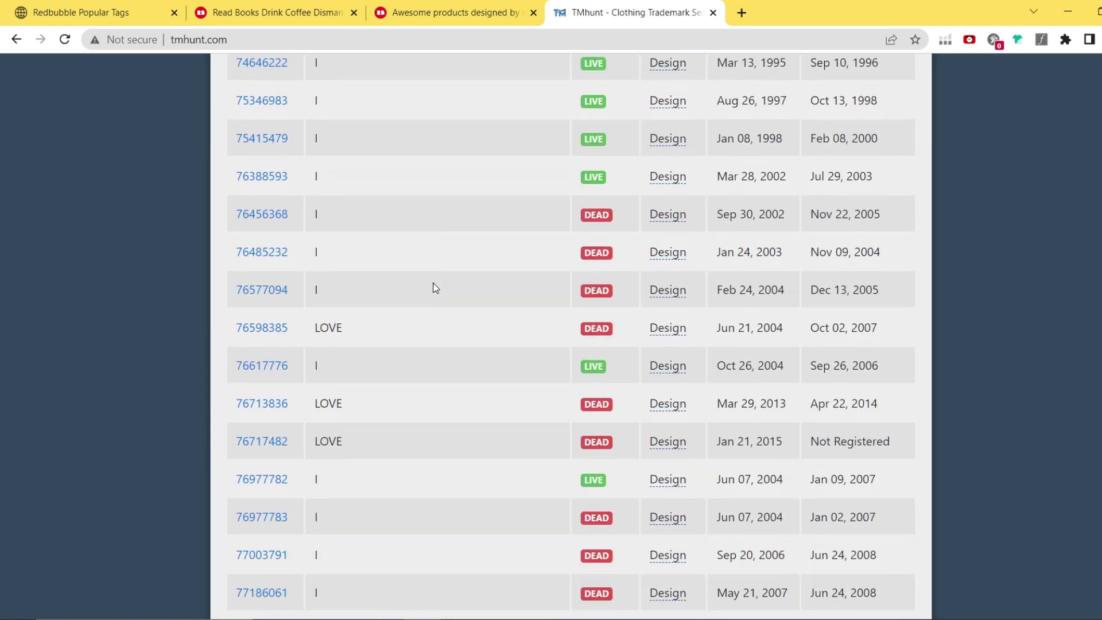
pyautogui.scroll(5, 426, 293)
pyautogui.scroll(5, 402, 340)
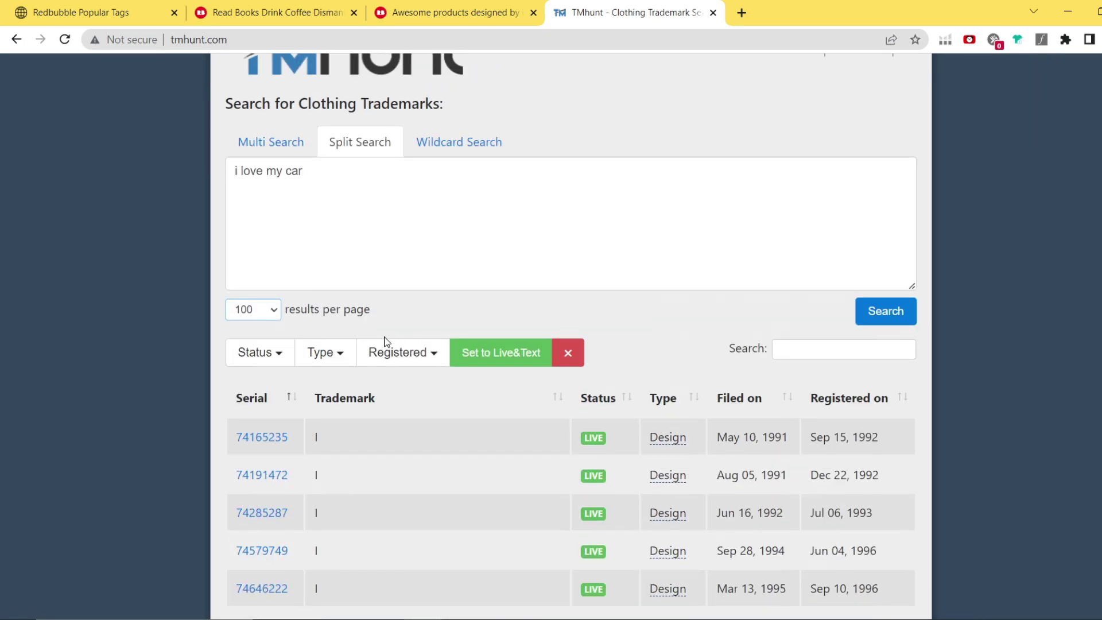
# Step: Examine the rest of the first results page and page 2, checking the status and type of each trademark
pyautogui.scroll(-1, 404, 355)
pyautogui.doubleClick(310, 218)
pyautogui.scroll(-20, 423, 335)
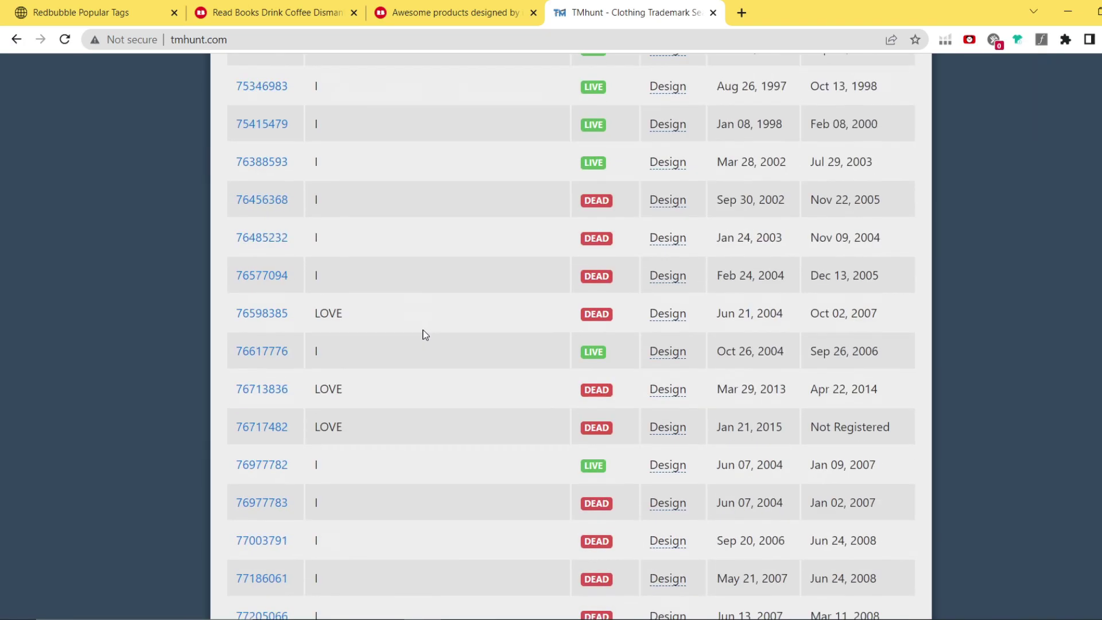
pyautogui.scroll(-20, 436, 335)
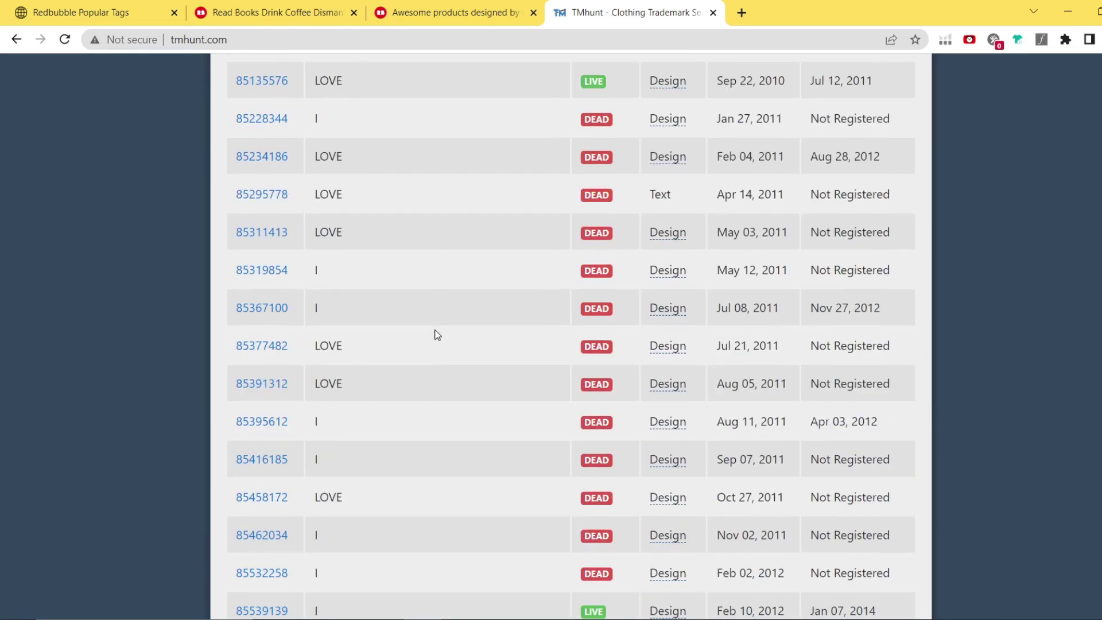
pyautogui.scroll(-2, 324, 383)
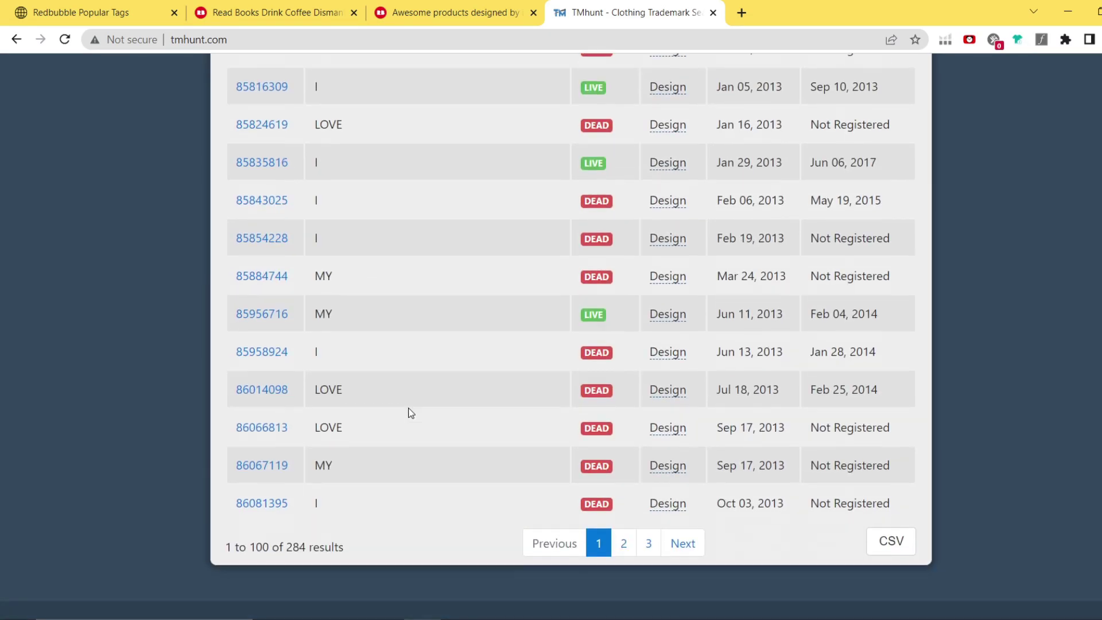
pyautogui.click(623, 515)
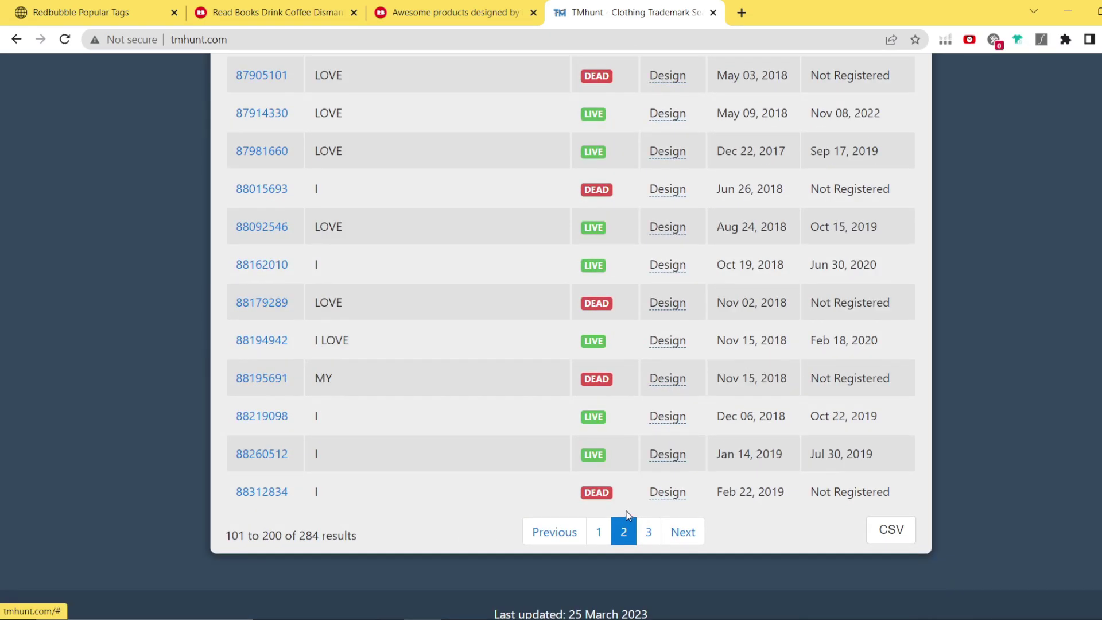
pyautogui.scroll(20, 624, 511)
pyautogui.scroll(20, 626, 511)
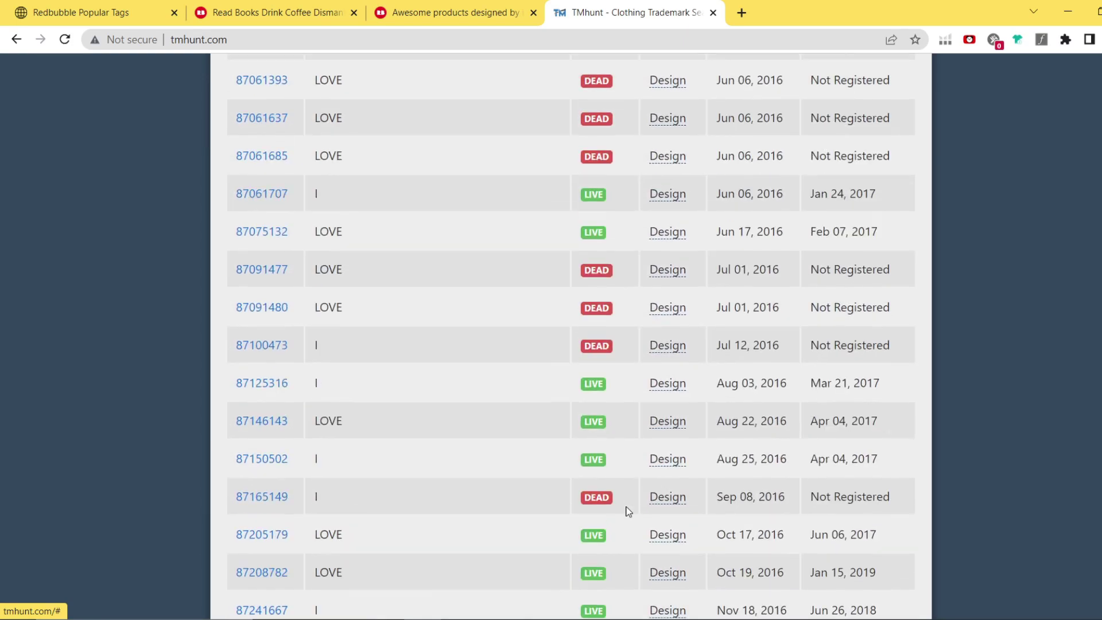
pyautogui.scroll(13, 626, 511)
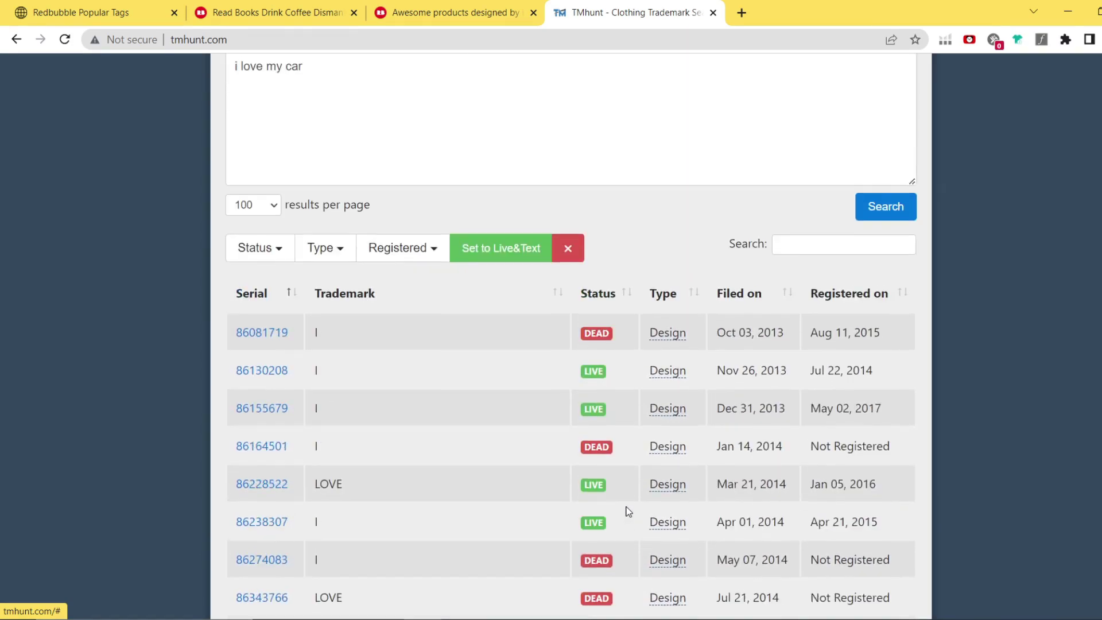
# Step: Compare the phrase "i love my car", as a whole and word by word, with the listed single-word trademarks
pyautogui.click(551, 320)
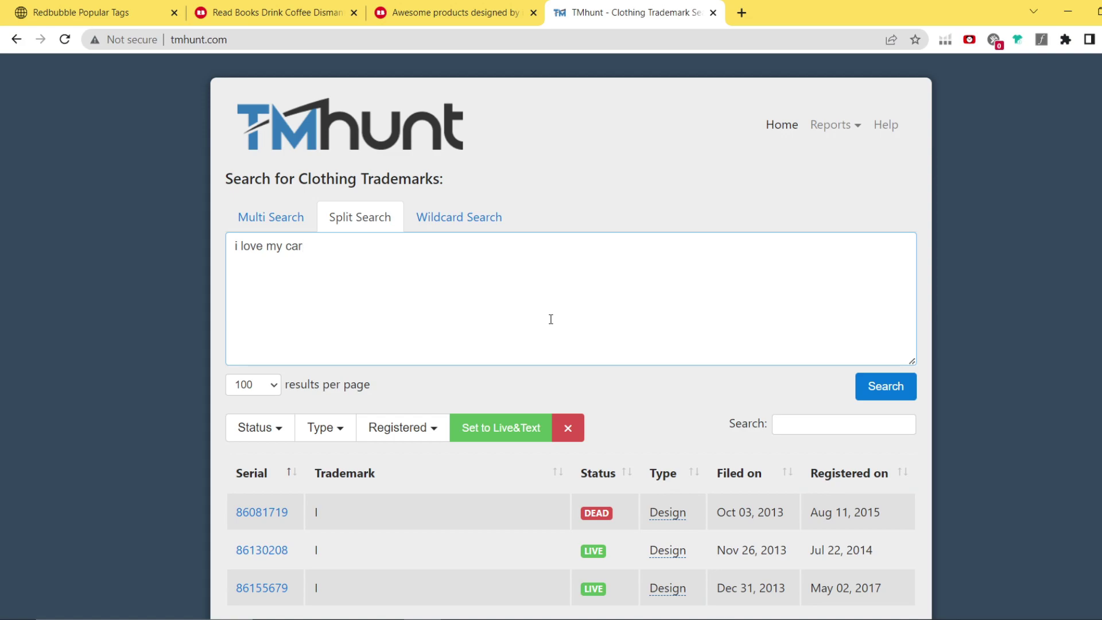
pyautogui.moveTo(244, 247); pyautogui.dragTo(266, 251)
pyautogui.click(275, 249)
pyautogui.moveTo(303, 248); pyautogui.dragTo(228, 252)
pyautogui.click(241, 261)
pyautogui.scroll(-4, 330, 477)
pyautogui.scroll(-1, 510, 356)
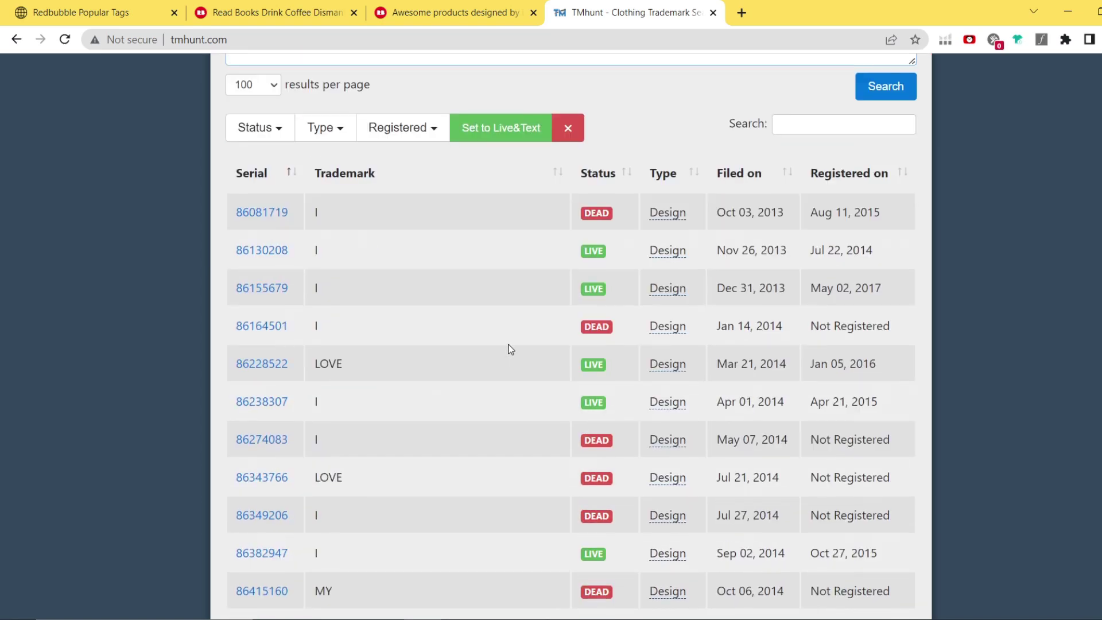
pyautogui.scroll(5, 574, 333)
pyautogui.moveTo(266, 249); pyautogui.dragTo(338, 259)
pyautogui.click(338, 258)
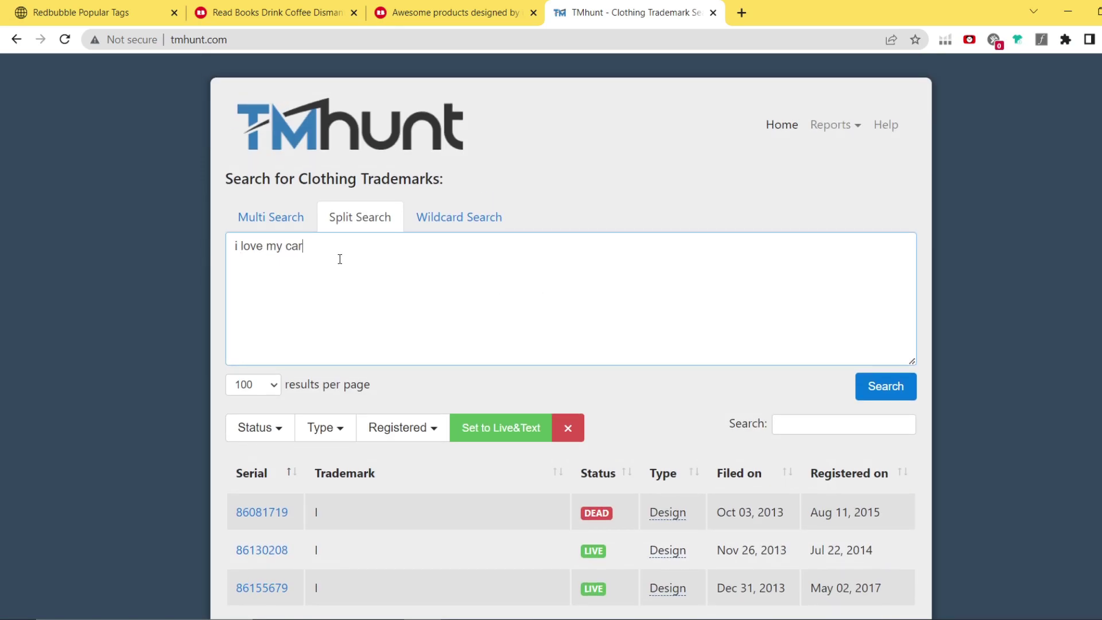
pyautogui.scroll(-1, 339, 259)
pyautogui.scroll(1, 341, 262)
# Step: Clear the Split Search phrase and open the "not a lot going on at the moment t-shirts" link from Redbubble Popular Tags in a new tab
pyautogui.moveTo(319, 246); pyautogui.dragTo(223, 252)
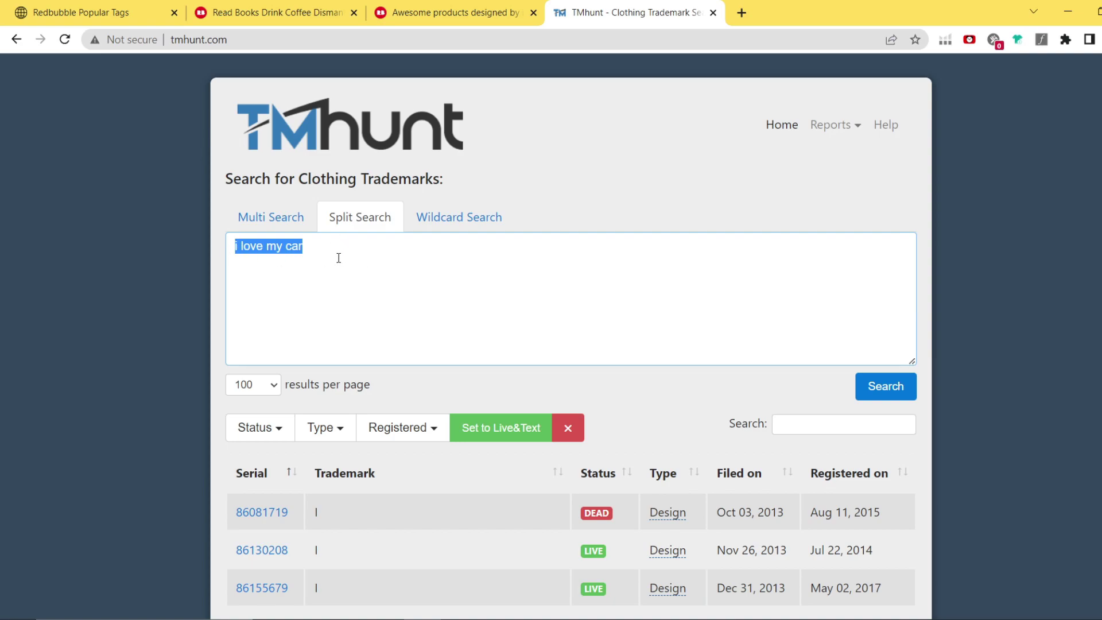
pyautogui.press('BackSpace')
pyautogui.hotkey('ctrl', '1')
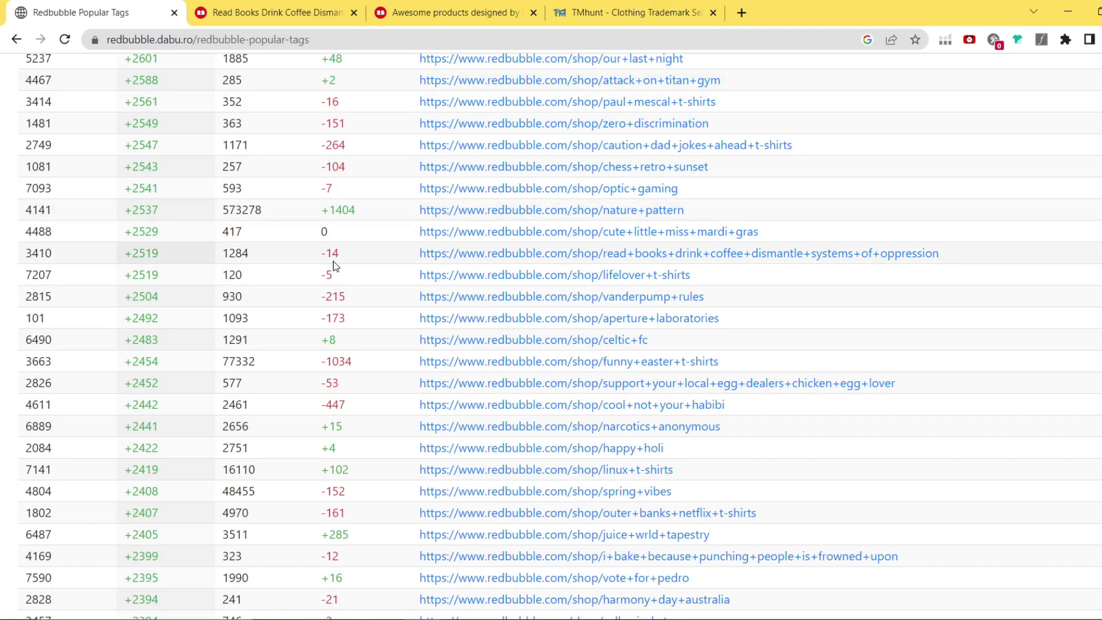
pyautogui.scroll(-3, 335, 264)
pyautogui.scroll(-1, 436, 278)
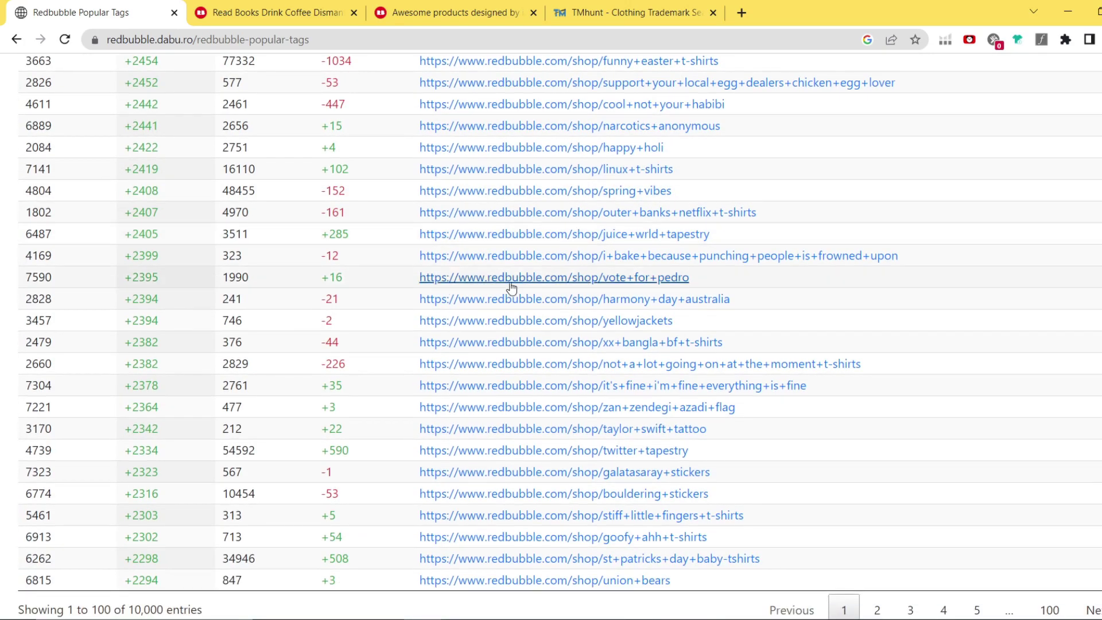
pyautogui.scroll(-2, 666, 281)
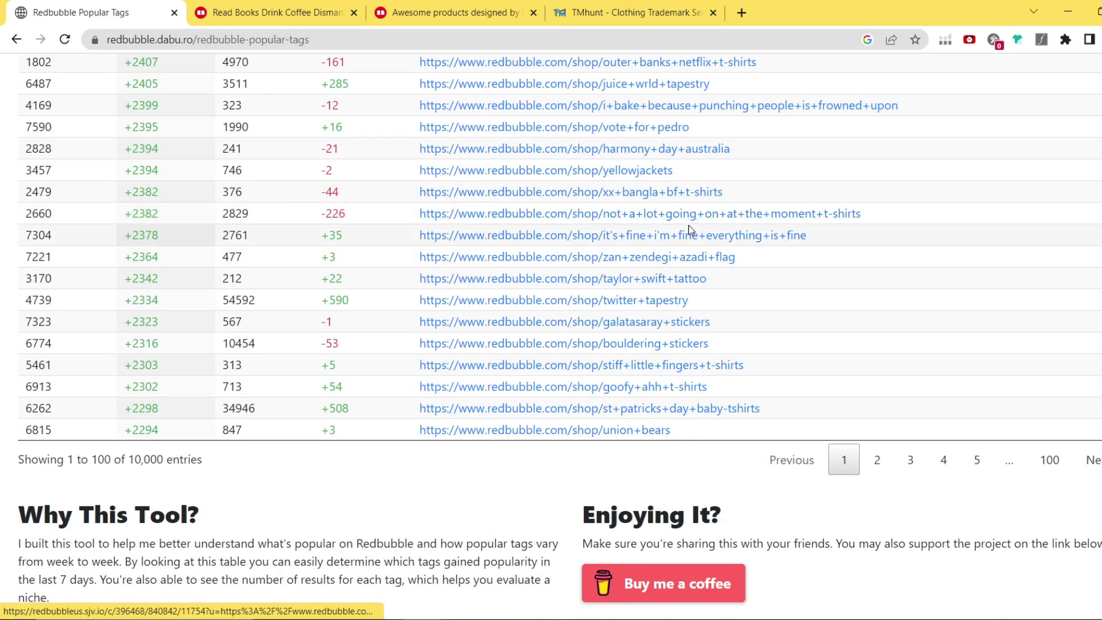
pyautogui.middleClick(721, 217)
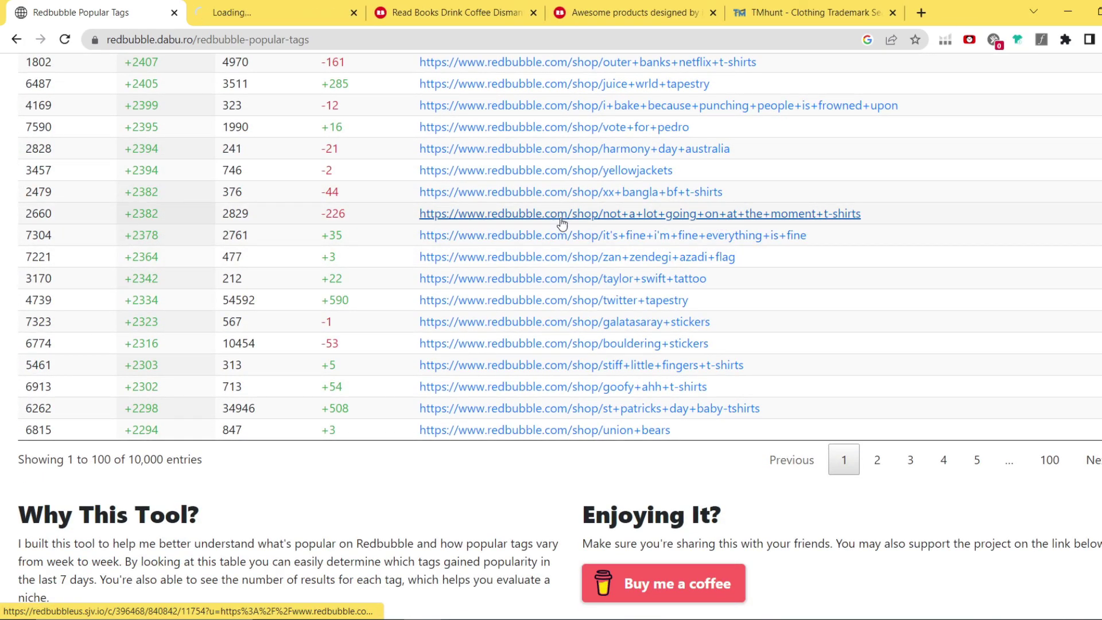
pyautogui.click(308, 7)
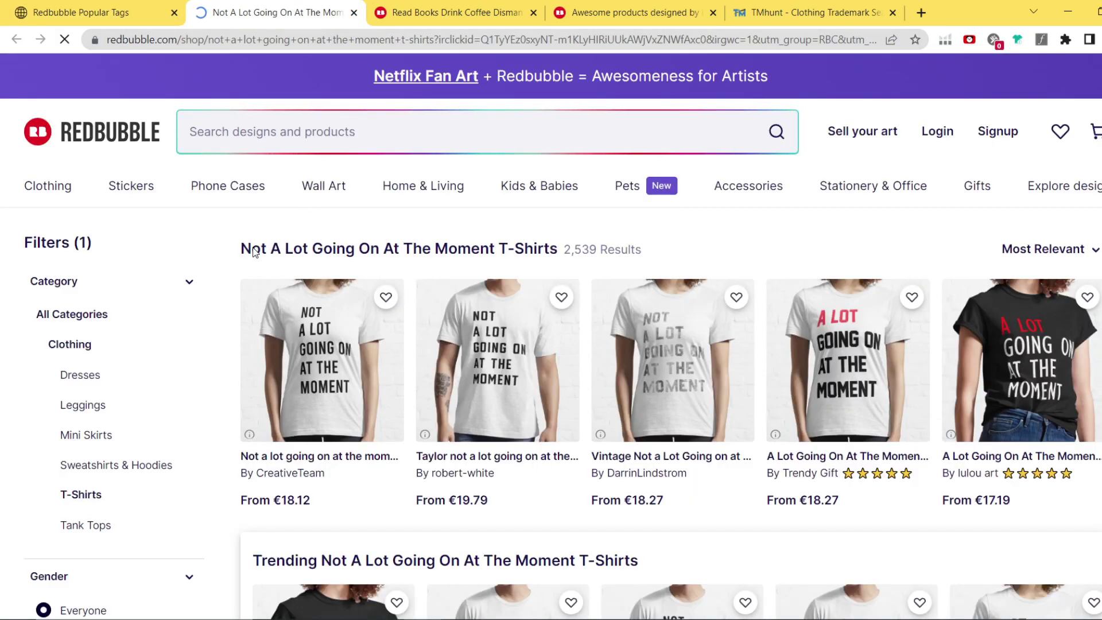
# Step: Copy the phrase "Not A Lot Going On At The Moment" from Redbubble, run a Partial Match multi search on TMhunt, and check the matching trademark
pyautogui.moveTo(241, 249); pyautogui.dragTo(501, 243)
pyautogui.hotkey('ctrl', 'c')
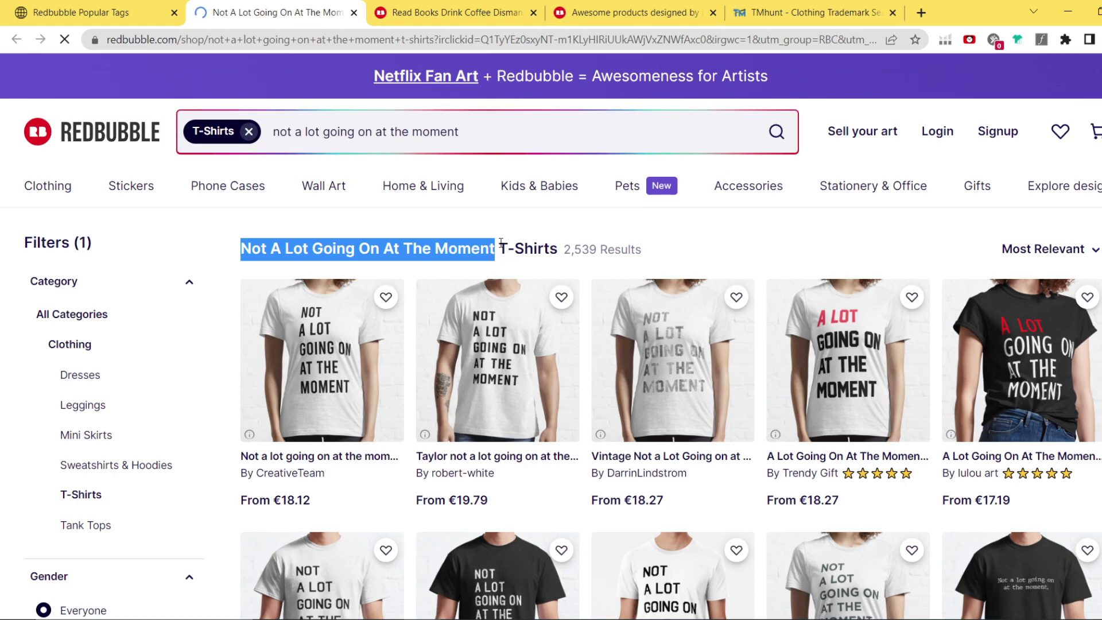
pyautogui.click(803, 12)
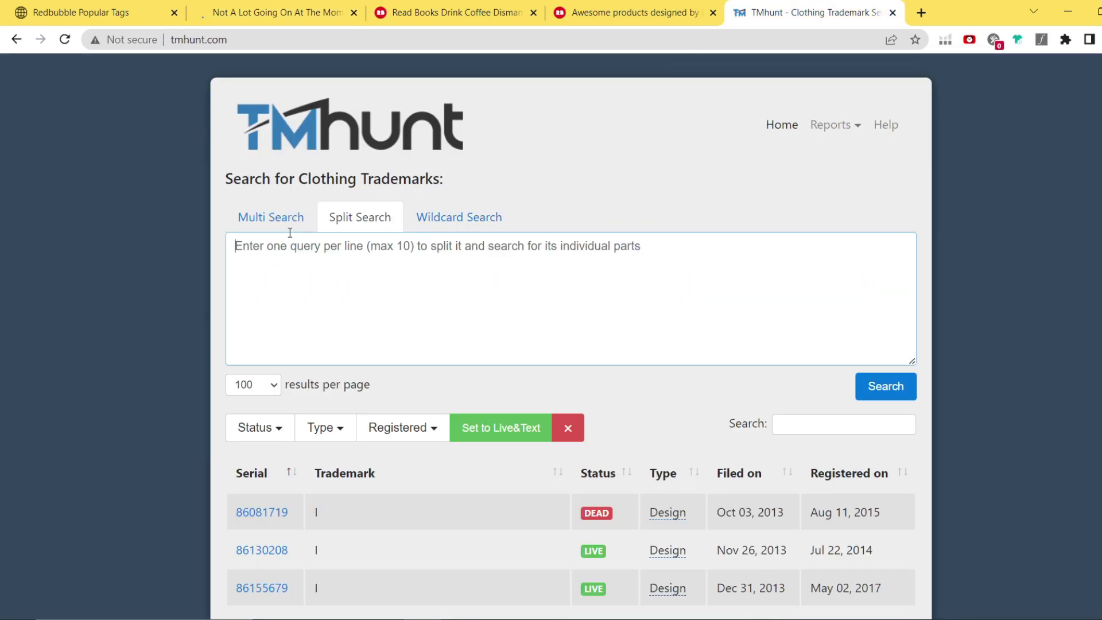
pyautogui.click(276, 222)
pyautogui.hotkey('ctrl', 'a')
pyautogui.hotkey('ctrl', 'v')
pyautogui.click(867, 427)
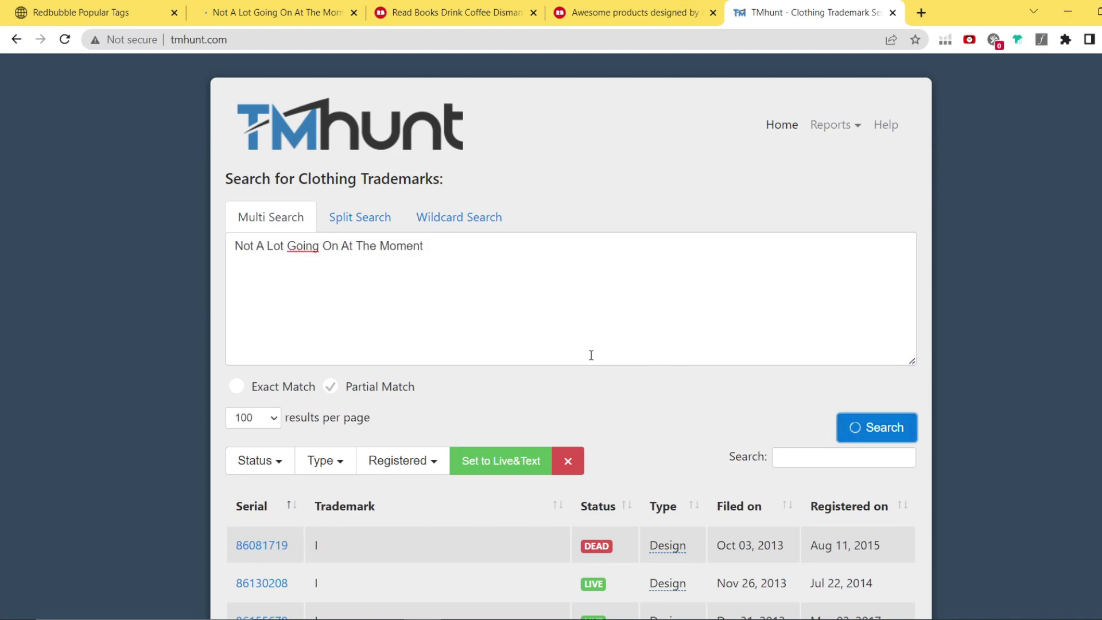
pyautogui.scroll(-1, 596, 356)
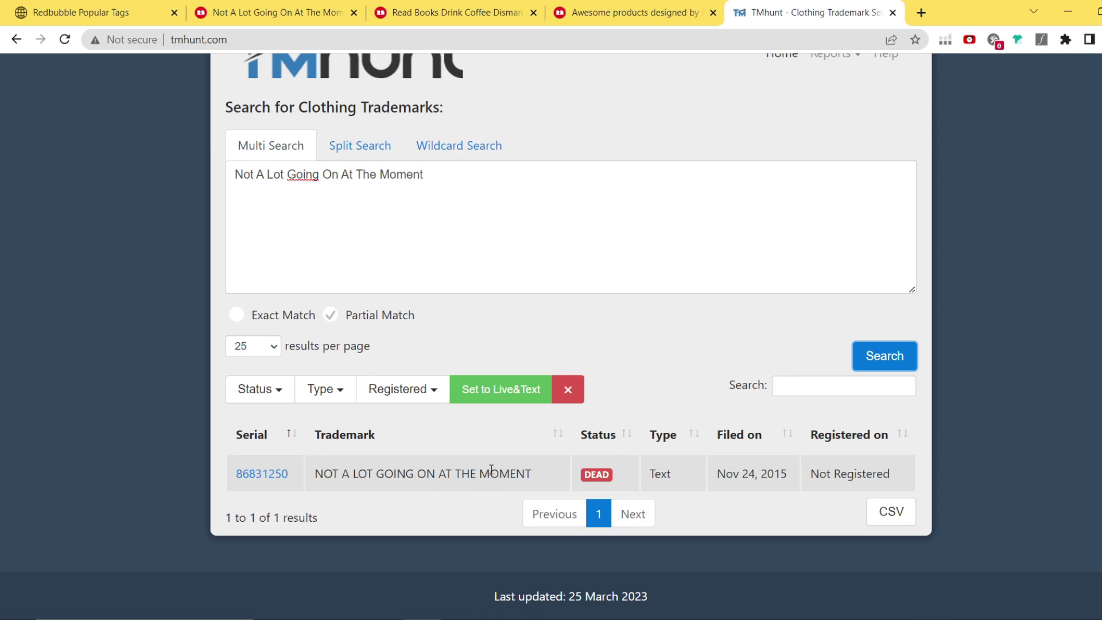
pyautogui.moveTo(540, 480); pyautogui.dragTo(319, 479)
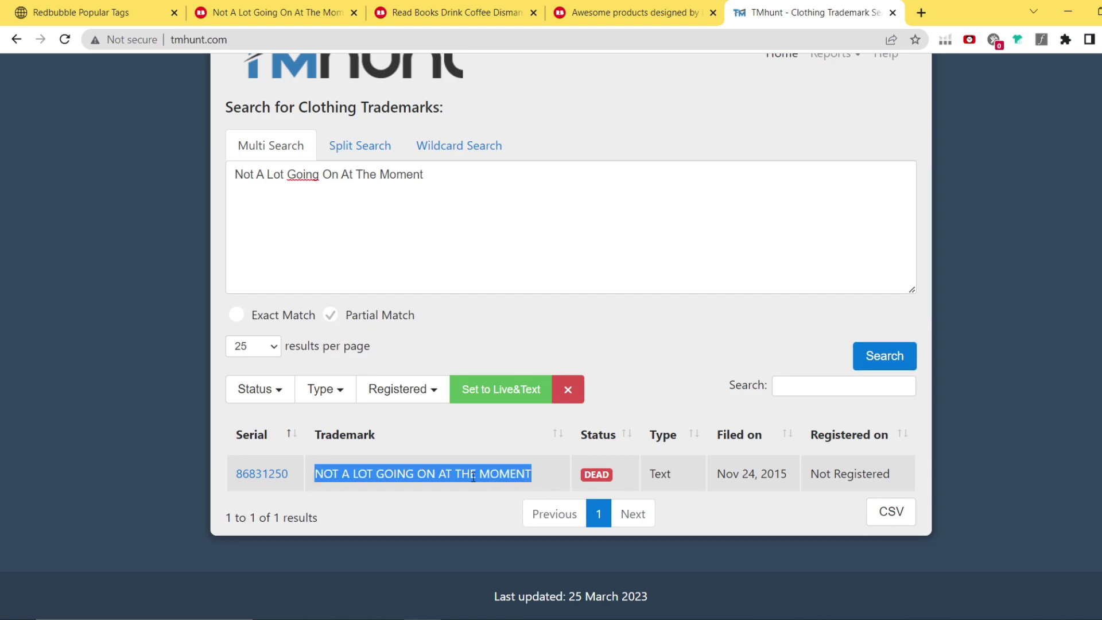
pyautogui.click(618, 469)
pyautogui.scroll(1, 642, 345)
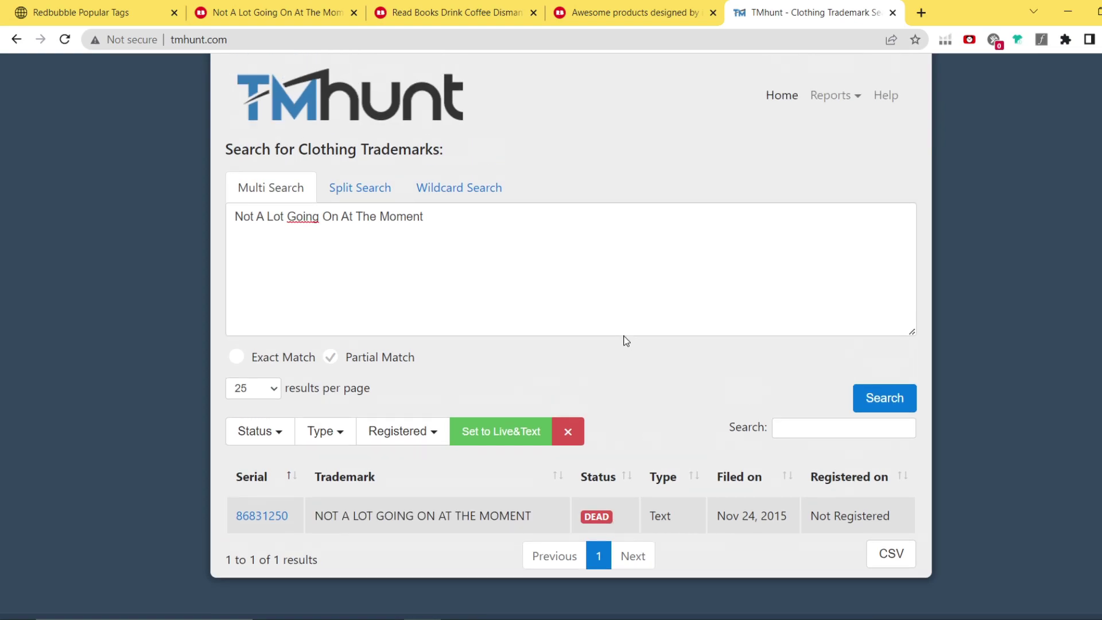
# Step: Insert "stranger things" before "The Moment" in the Multi Search phrase
pyautogui.click(348, 247)
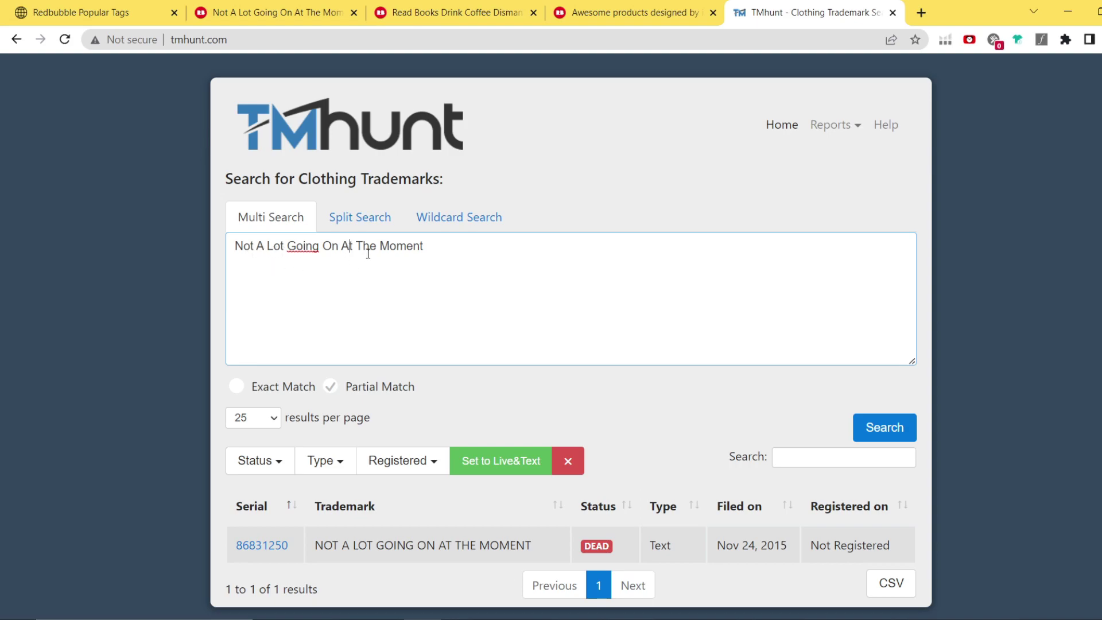
pyautogui.press('Right')
pyautogui.press('Right')
pyautogui.write('stranger th')
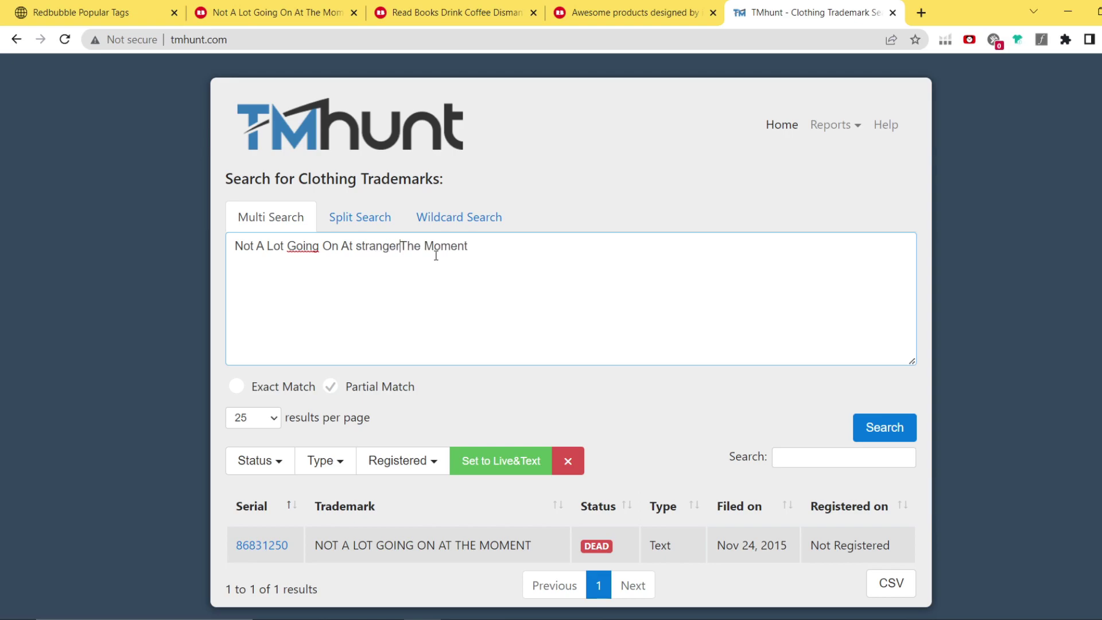
pyautogui.write('ings')
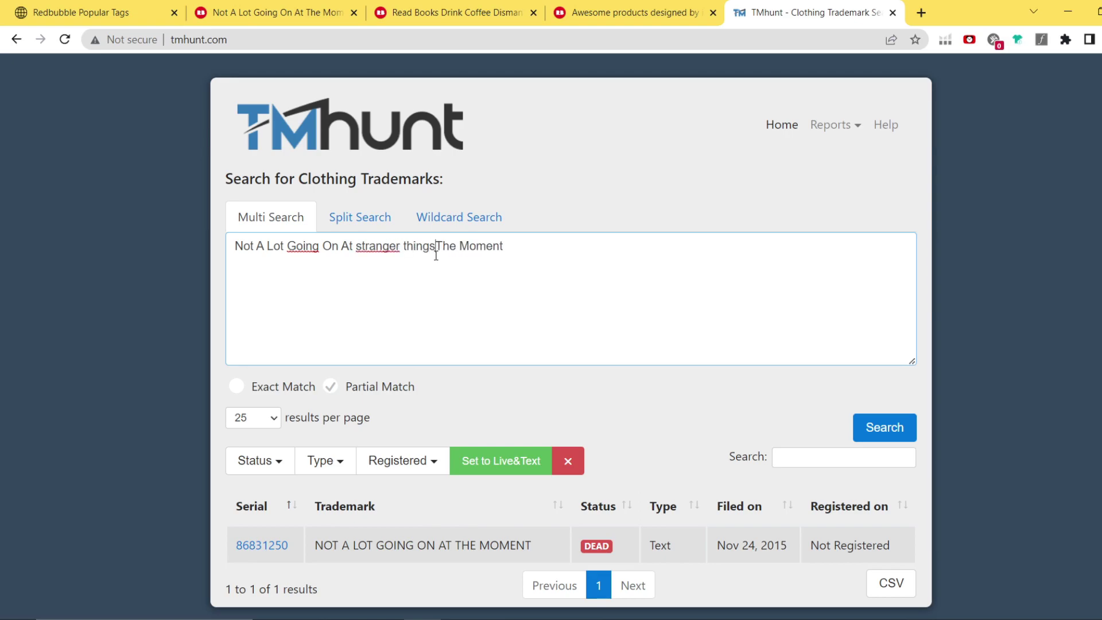
pyautogui.moveTo(353, 251); pyautogui.dragTo(460, 250)
pyautogui.click(348, 251)
# Step: Run a Partial Match search for "Not A Lot Going On At stranger things The Moment"
pyautogui.scroll(-1, 464, 247)
pyautogui.scroll(1, 658, 426)
pyautogui.scroll(-1, 728, 320)
pyautogui.click(866, 358)
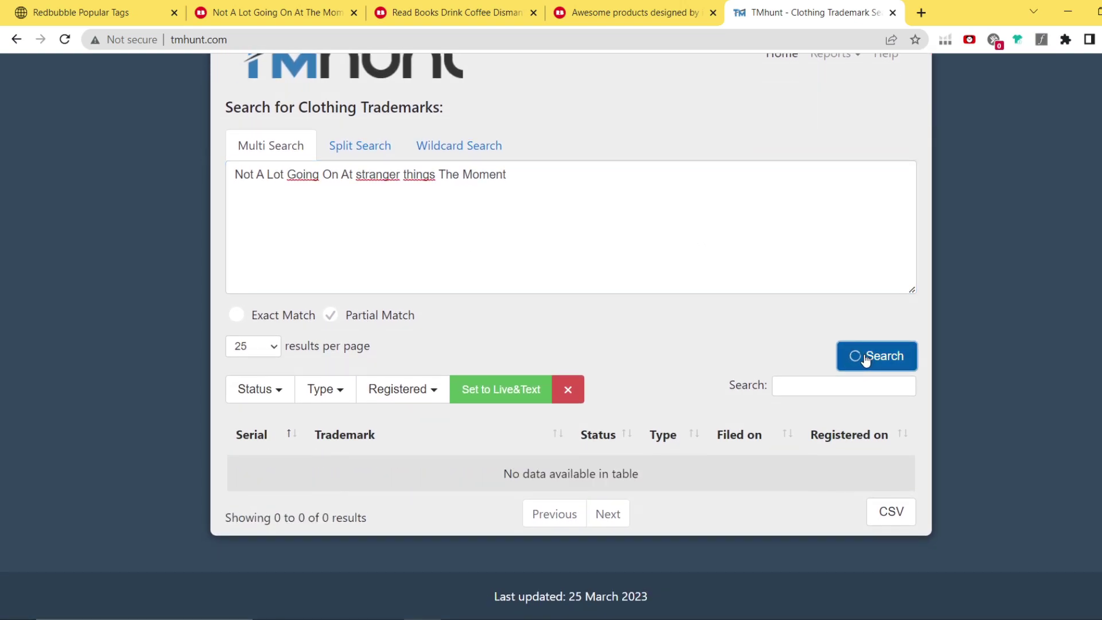
pyautogui.scroll(1, 684, 307)
pyautogui.scroll(-1, 662, 347)
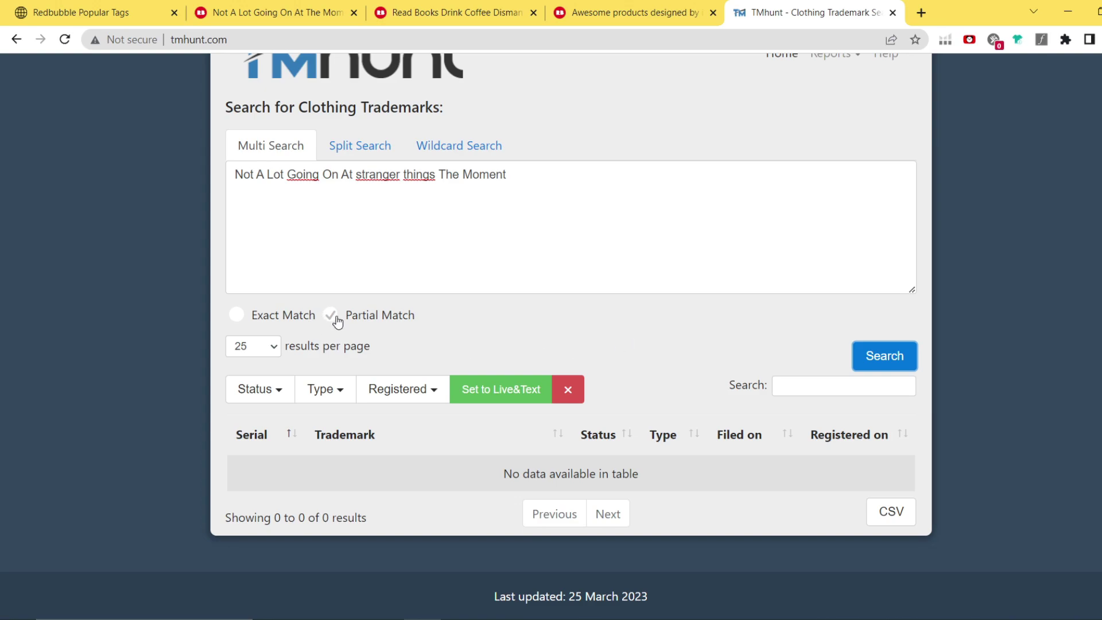
# Step: Repeat the search for the phrase containing "stranger things" with Exact Match
pyautogui.click(235, 315)
pyautogui.click(860, 353)
pyautogui.scroll(1, 660, 247)
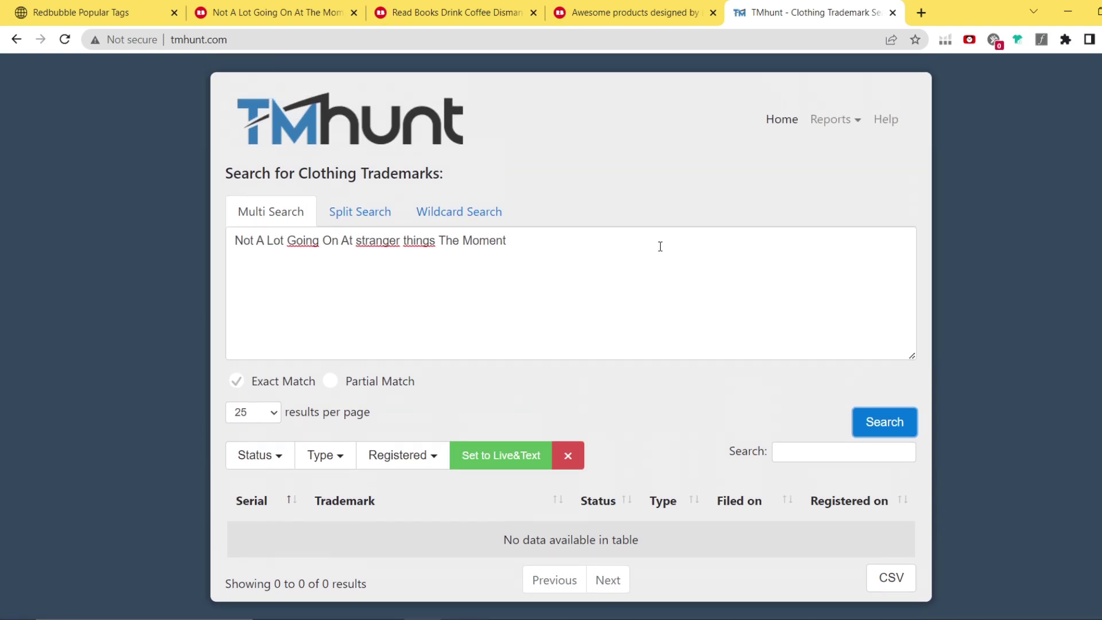
# Step: Copy the phrase "Not A Lot Going On At stranger things The Moment" into Split Search and run the search
pyautogui.moveTo(511, 242); pyautogui.dragTo(235, 245)
pyautogui.hotkey('ctrl', 'c')
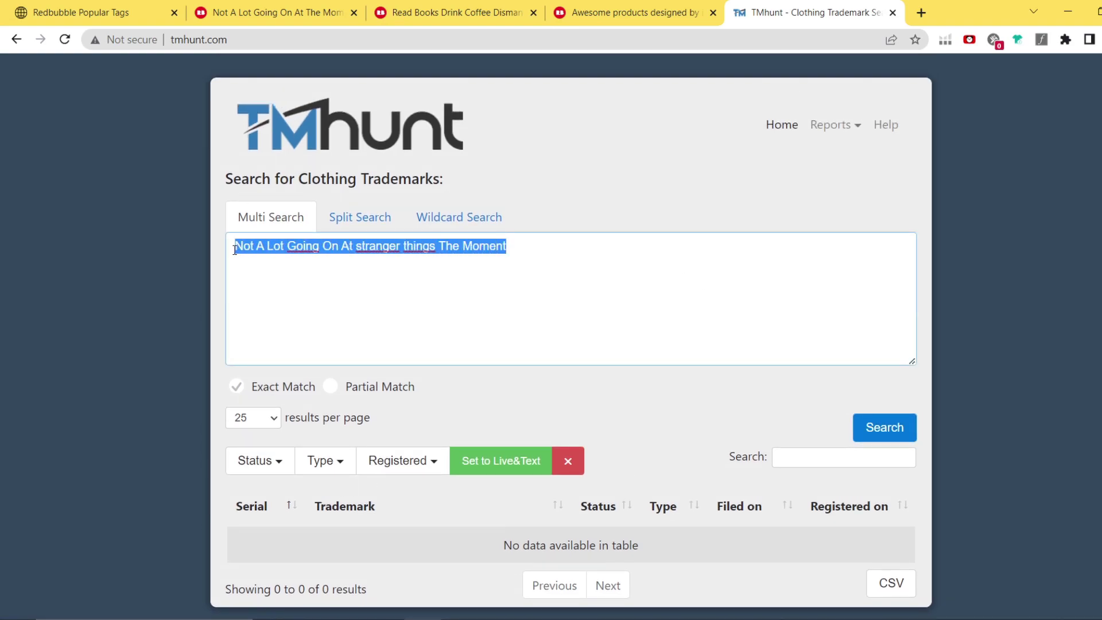
pyautogui.click(362, 217)
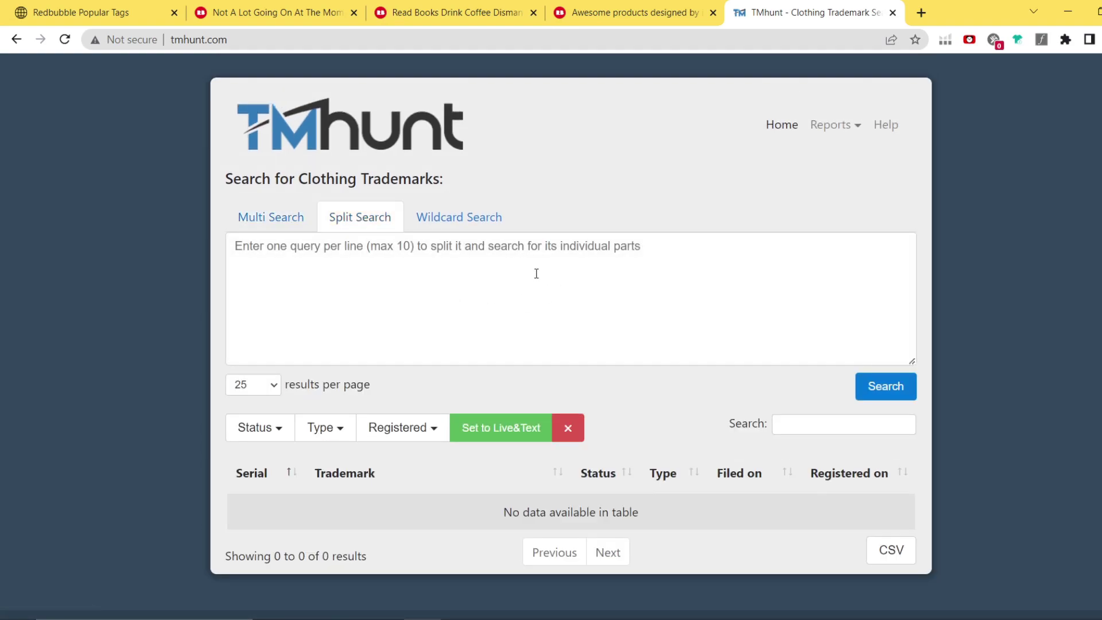
pyautogui.click(435, 270)
pyautogui.hotkey('ctrl', 'v')
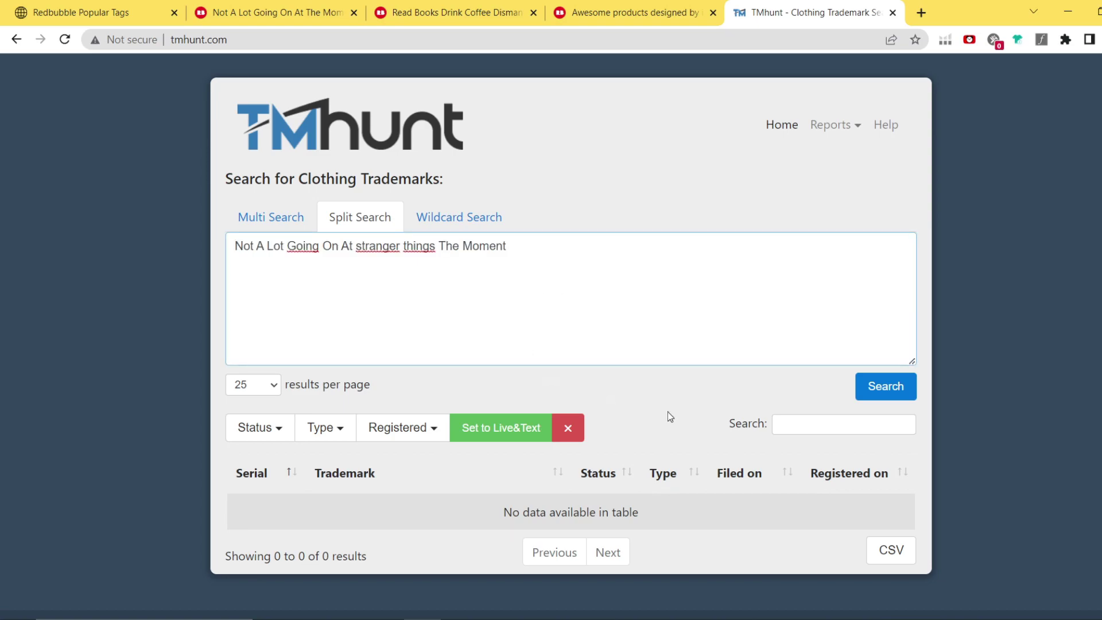
pyautogui.click(880, 397)
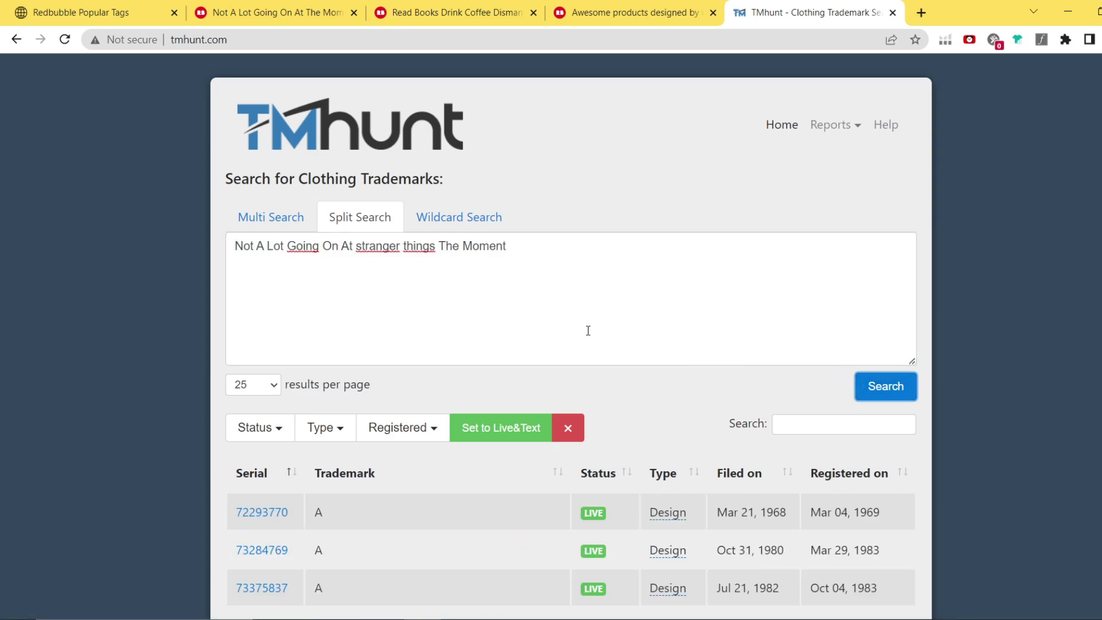
pyautogui.scroll(-3, 588, 331)
pyautogui.scroll(3, 580, 333)
# Step: Show 100 results per page and filter the split search results to Live status
pyautogui.click(256, 393)
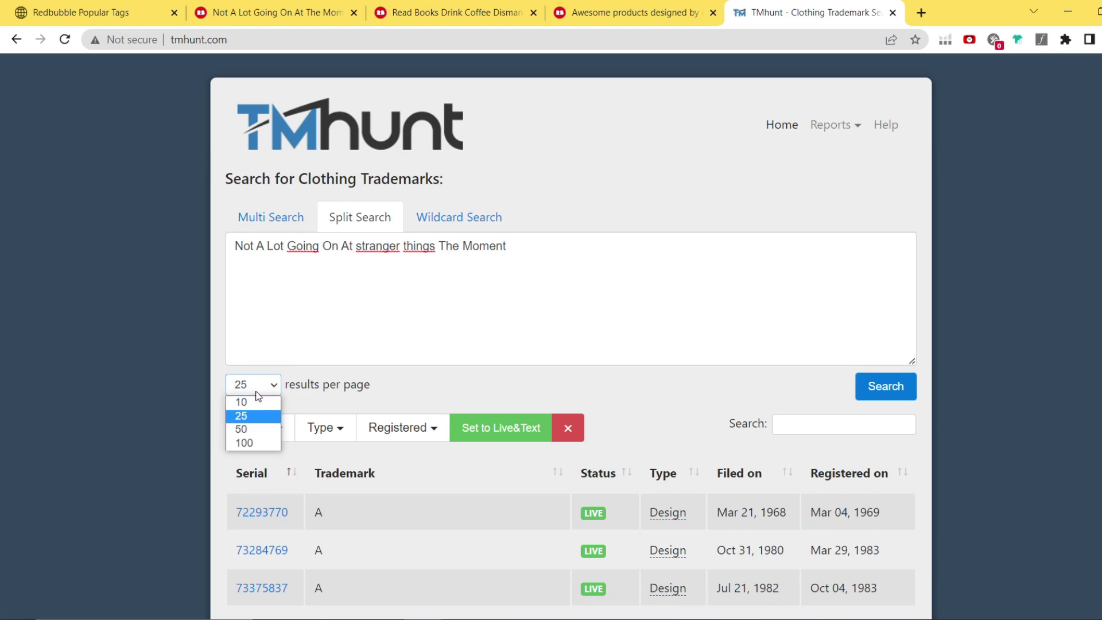
pyautogui.scroll(-1, 256, 395)
pyautogui.click(257, 310)
pyautogui.click(255, 369)
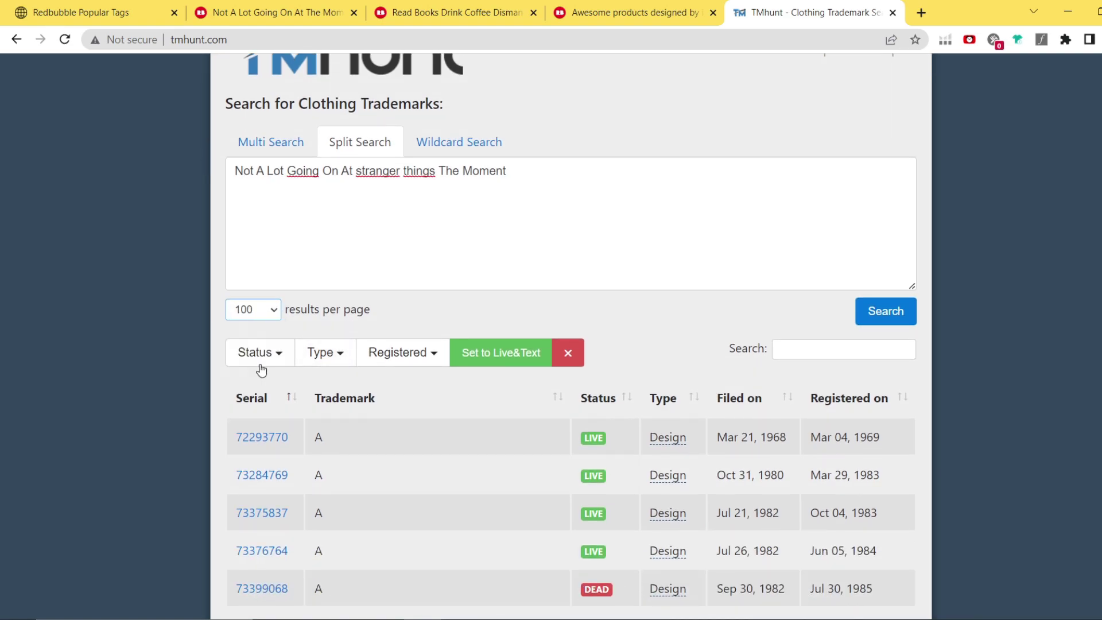
pyautogui.click(341, 362)
pyautogui.click(340, 361)
pyautogui.click(274, 359)
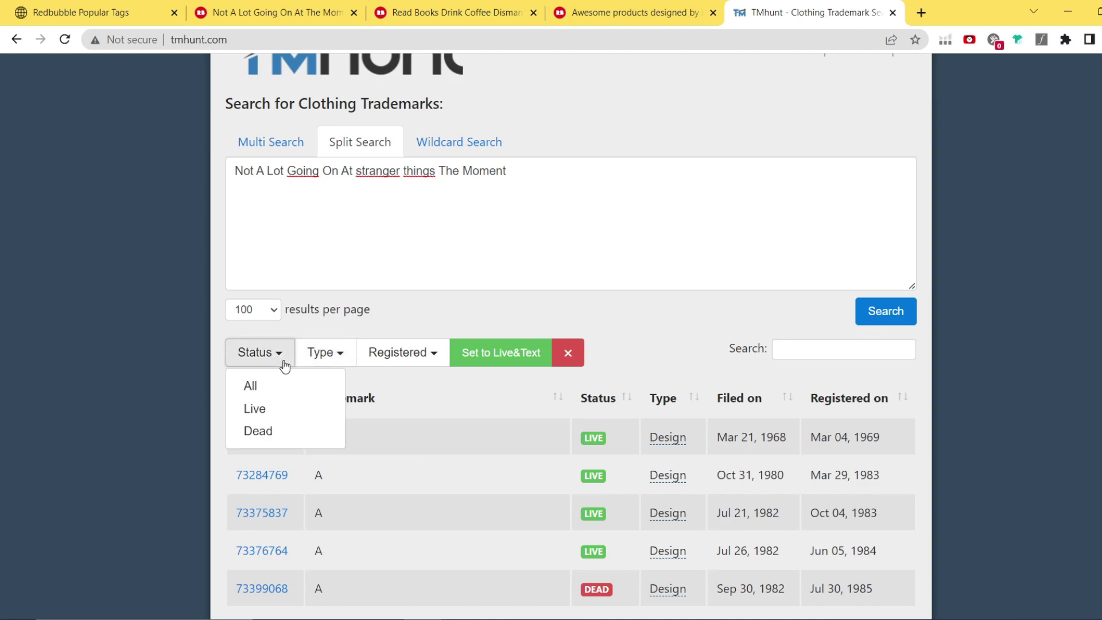
pyautogui.click(255, 409)
# Step: Look through the first three pages of live results for a "stranger things" trademark and highlight its name
pyautogui.scroll(-1, 530, 368)
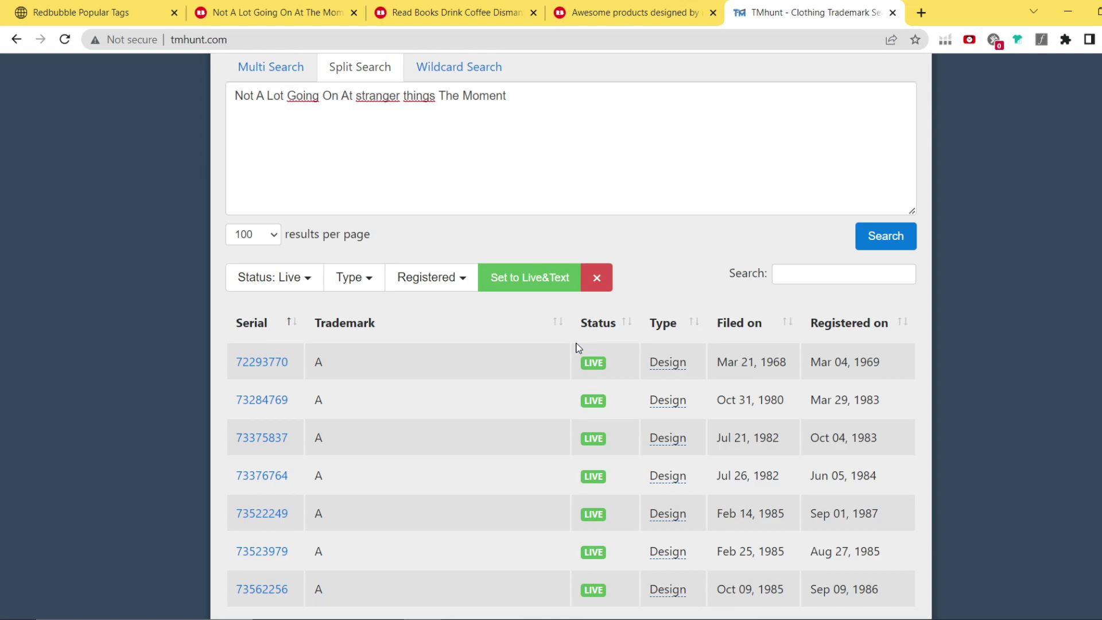
pyautogui.scroll(-20, 577, 348)
pyautogui.scroll(-20, 590, 296)
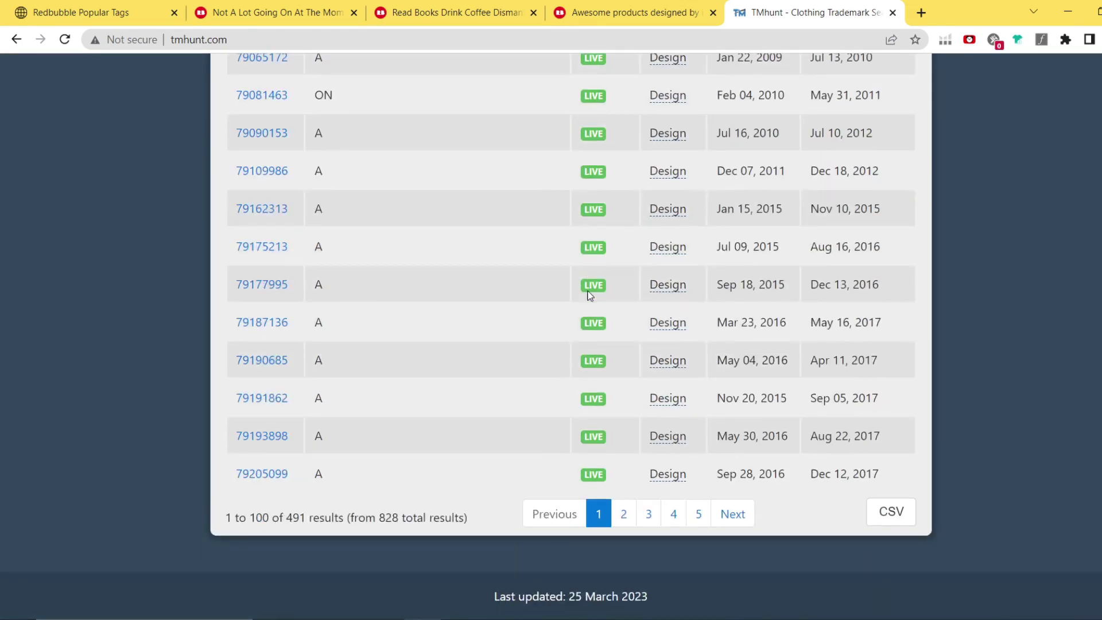
pyautogui.click(624, 515)
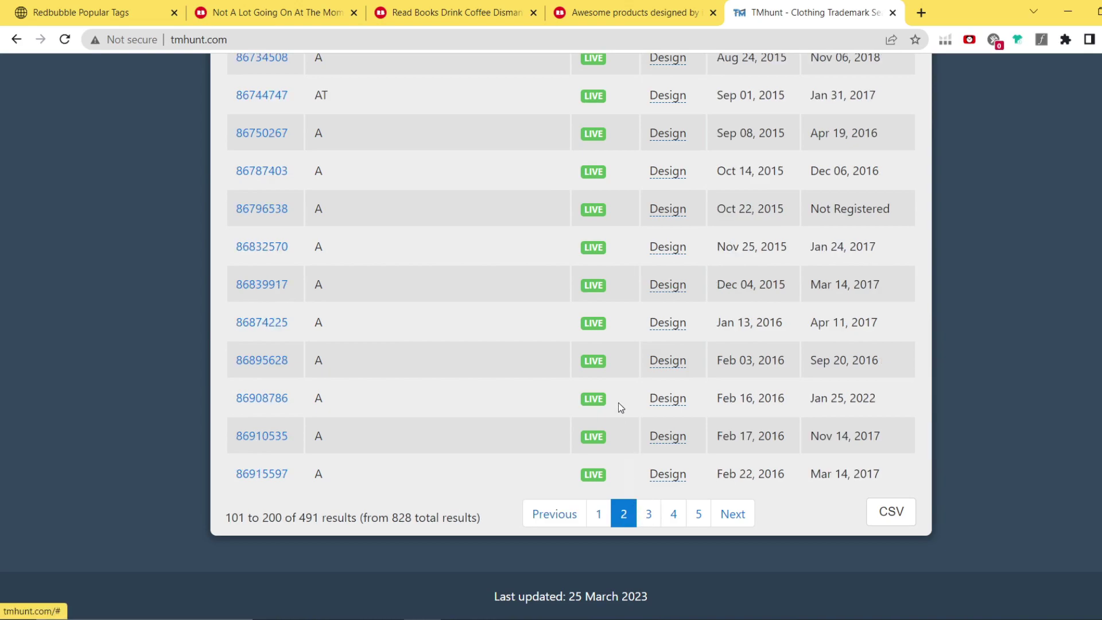
pyautogui.scroll(20, 625, 417)
pyautogui.scroll(-16, 612, 378)
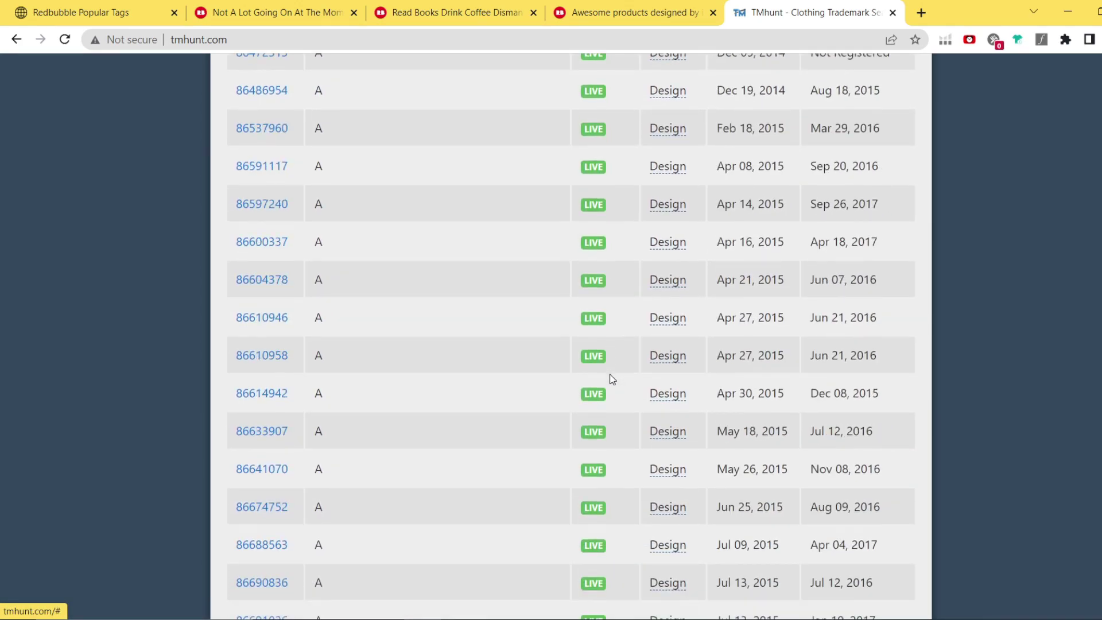
pyautogui.scroll(-15, 612, 381)
pyautogui.click(651, 516)
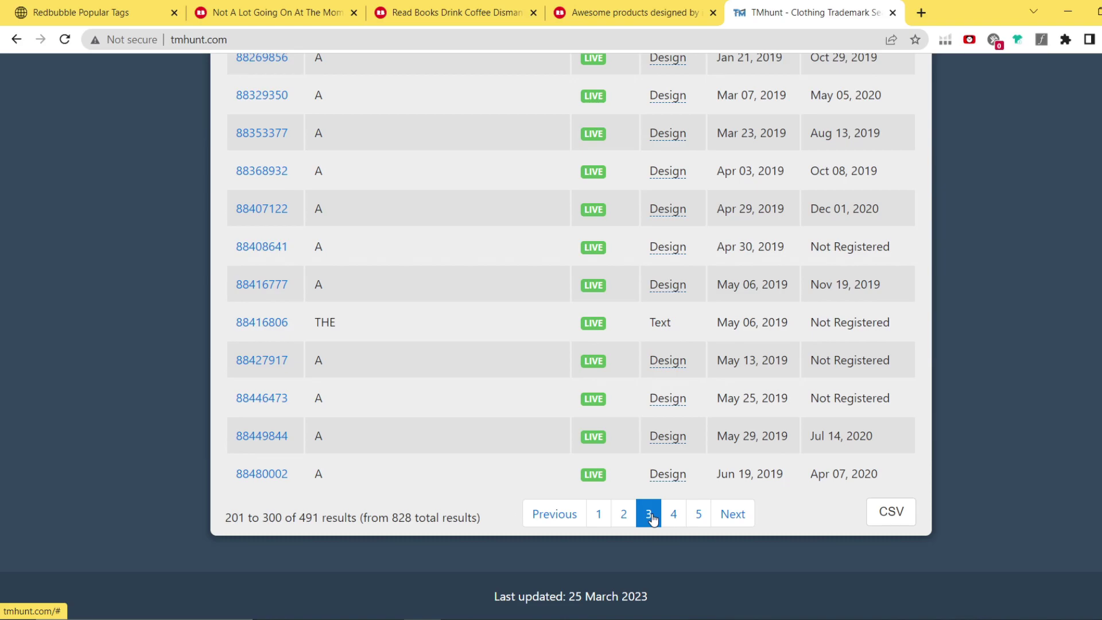
pyautogui.scroll(8, 802, 485)
pyautogui.scroll(20, 571, 336)
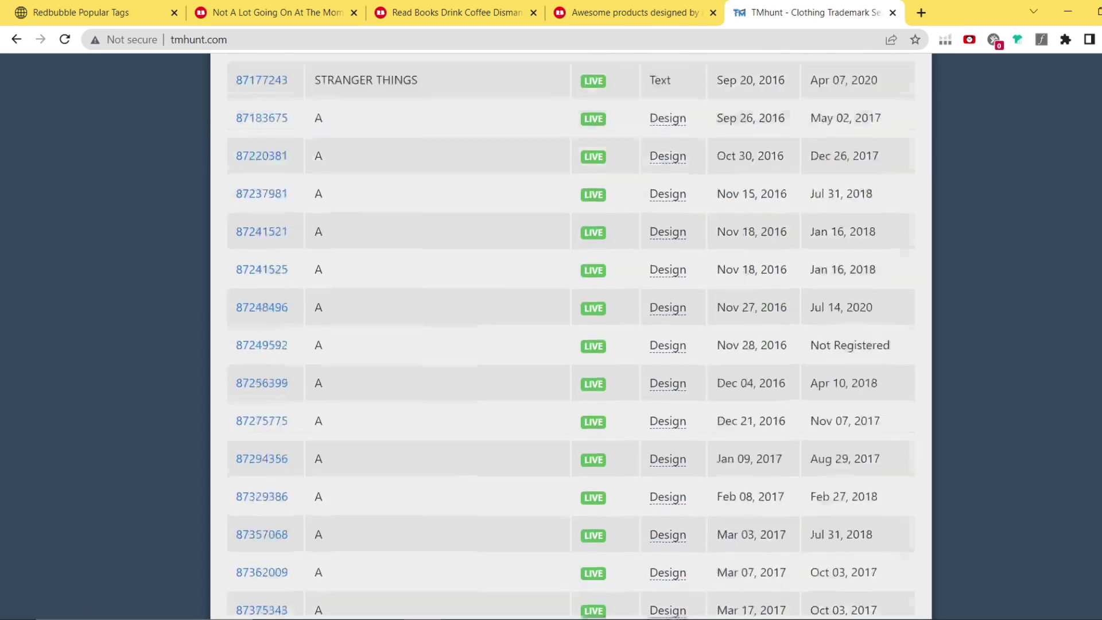
pyautogui.scroll(8, 571, 335)
pyautogui.scroll(-2, 571, 336)
pyautogui.scroll(3, 882, 281)
pyautogui.scroll(-3, 793, 327)
pyautogui.moveTo(413, 380); pyautogui.dragTo(314, 385)
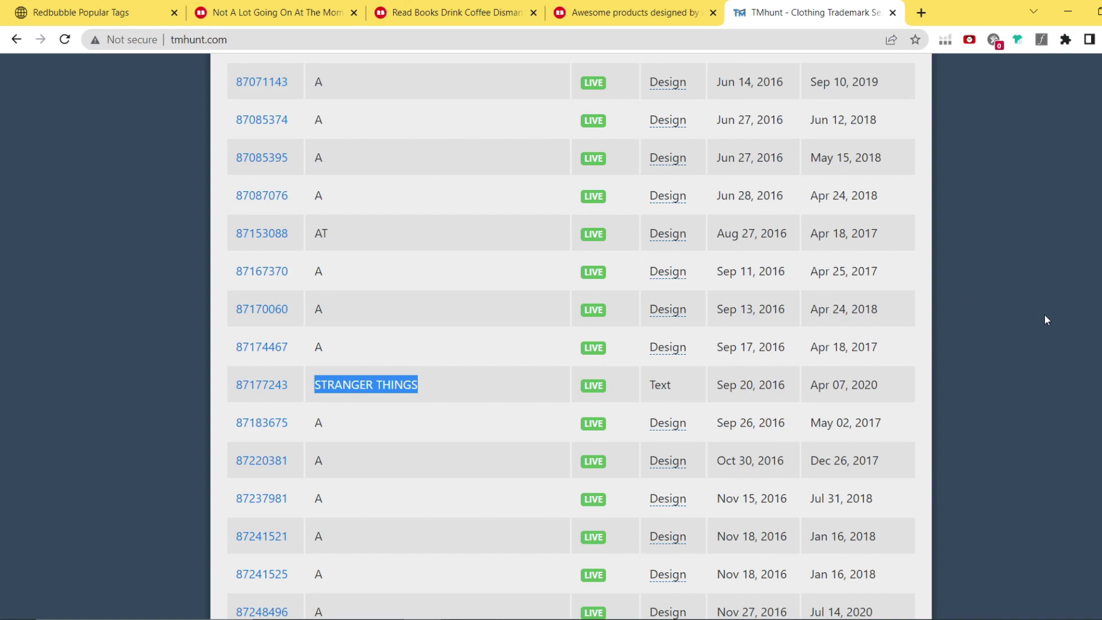
# Step: Replace the Split Search phrase with "i love my the walking dead car"
pyautogui.scroll(10, 1034, 138)
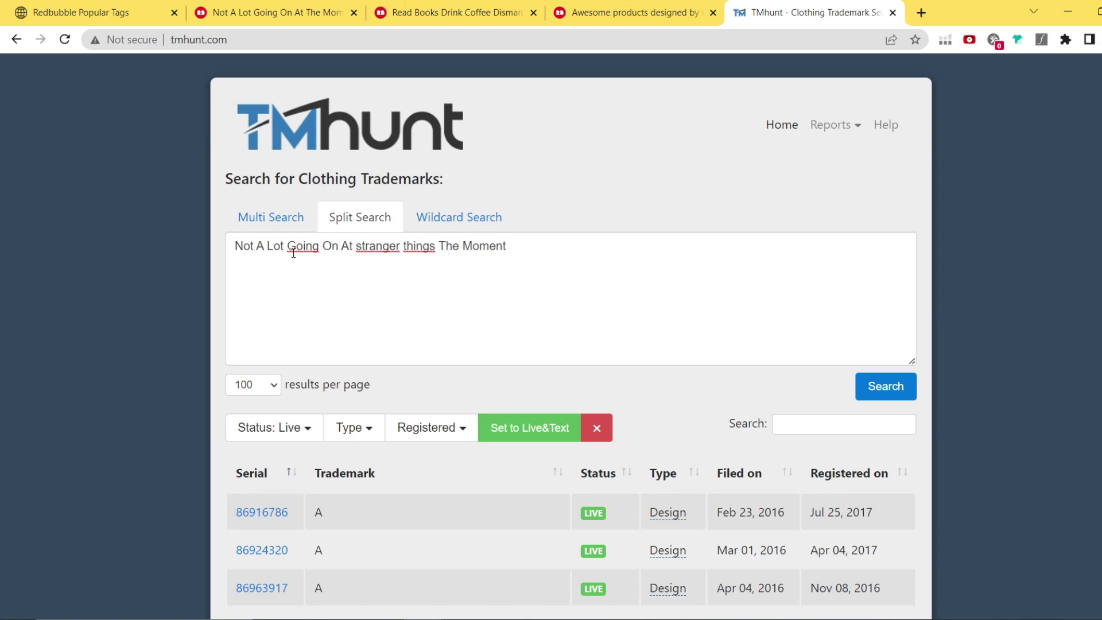
pyautogui.moveTo(507, 247); pyautogui.dragTo(167, 243)
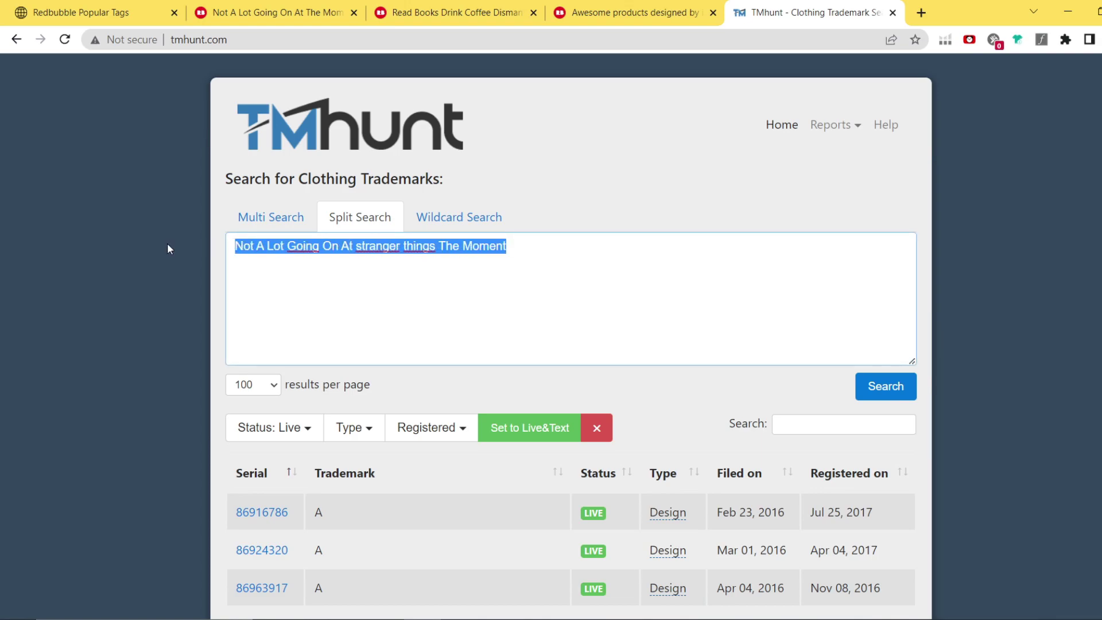
pyautogui.write('i love my car')
pyautogui.click(286, 247)
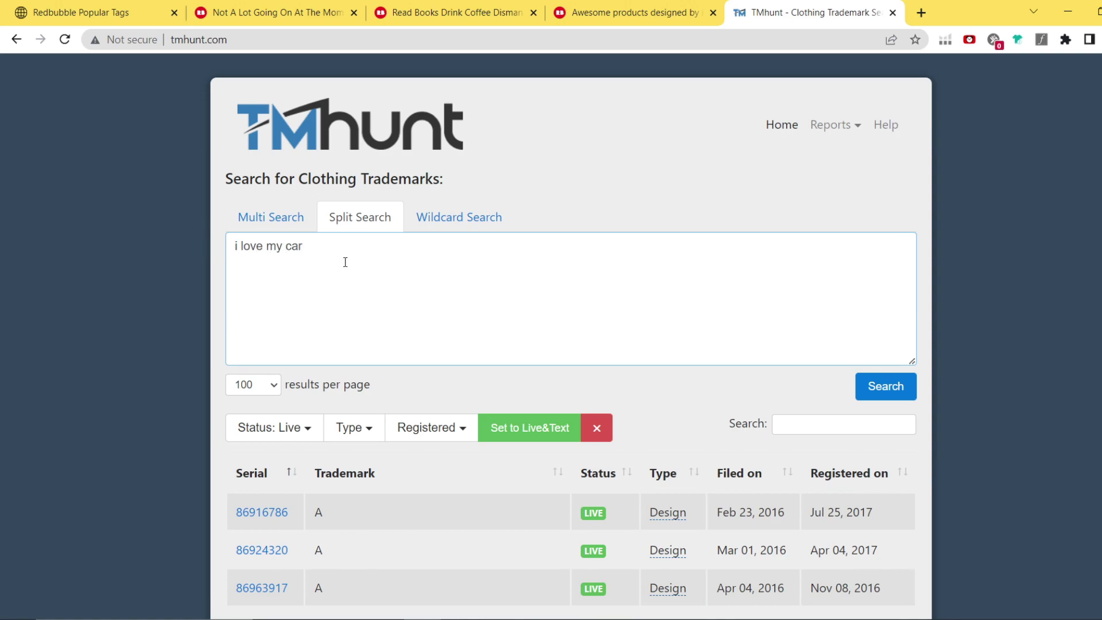
pyautogui.write('the walking the')
pyautogui.press('BackSpace')
pyautogui.press('BackSpace')
pyautogui.press('BackSpace')
pyautogui.press('BackSpace')
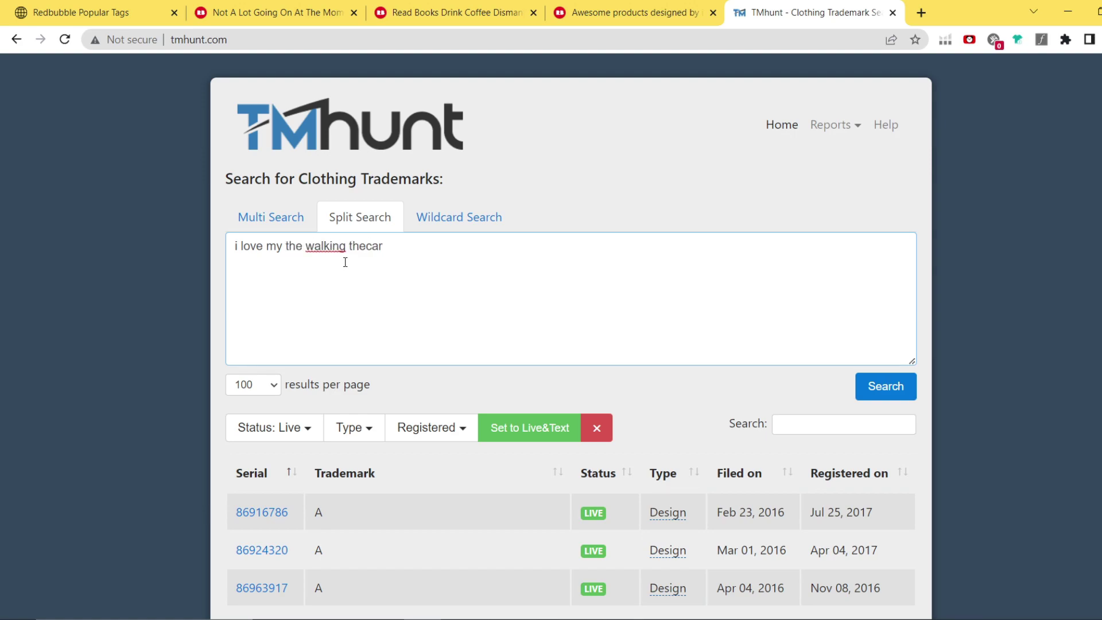
pyautogui.write('dead')
# Step: Copy "i love my the walking dead car" into Multi Search, run it with Exact Match, and check the results
pyautogui.moveTo(397, 251); pyautogui.dragTo(228, 261)
pyautogui.hotkey('ctrl', 'c')
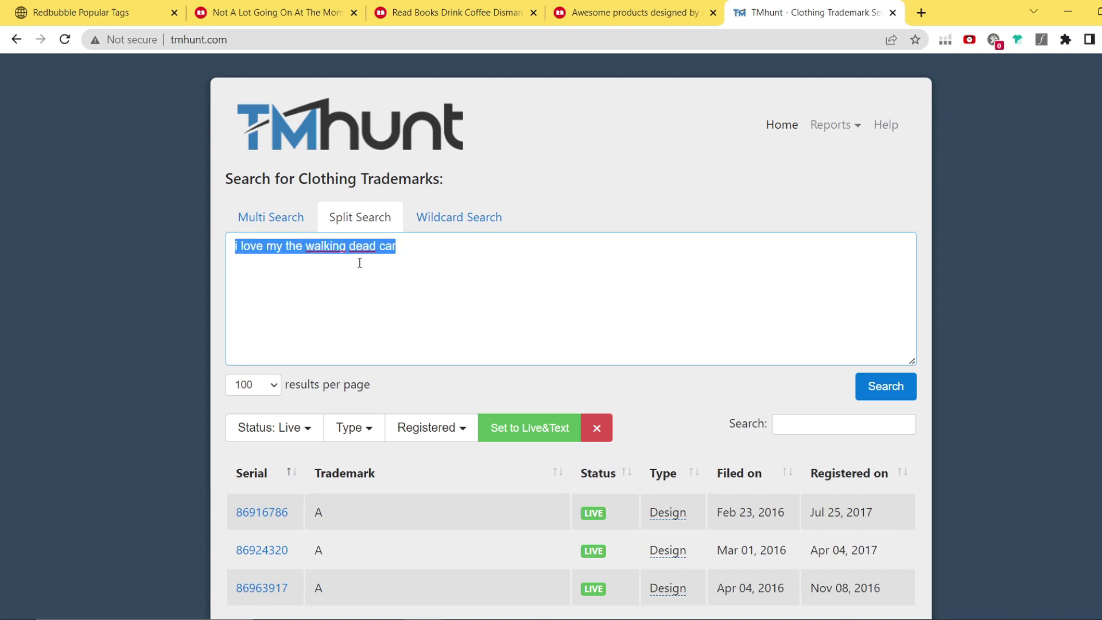
pyautogui.click(266, 217)
pyautogui.hotkey('ctrl', 'a')
pyautogui.hotkey('ctrl', 'v')
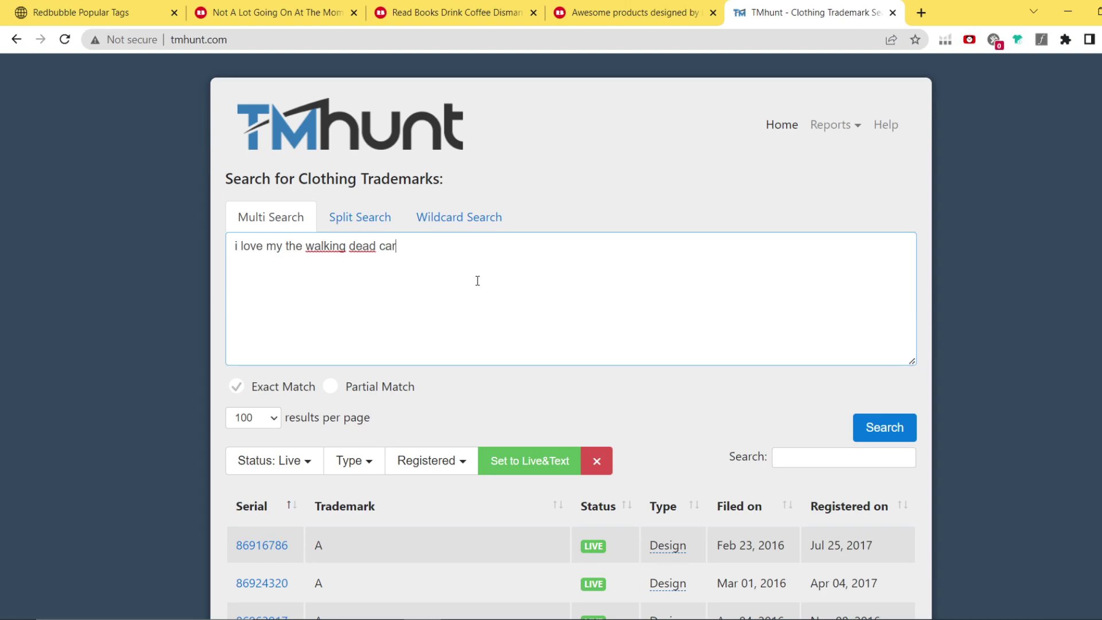
pyautogui.click(856, 438)
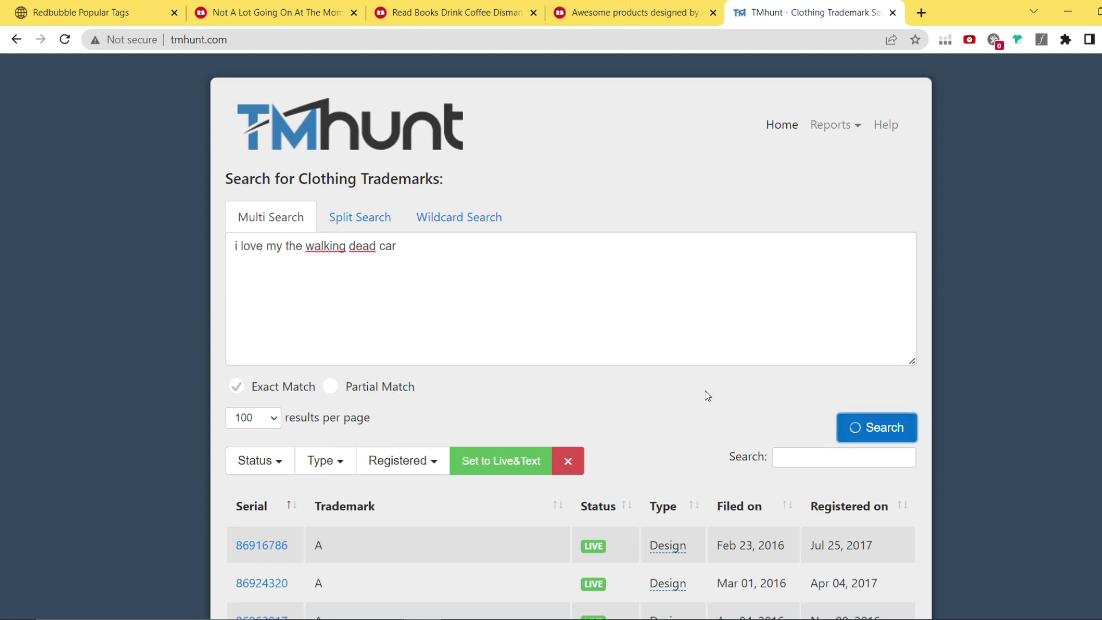
pyautogui.scroll(-1, 706, 402)
pyautogui.moveTo(505, 490); pyautogui.dragTo(641, 475)
pyautogui.click(603, 265)
# Step: Repeat the Multi Search for "i love my the walking dead car" with Partial Match and check the results
pyautogui.scroll(1, 435, 319)
pyautogui.click(331, 387)
pyautogui.scroll(-1, 588, 415)
pyautogui.click(877, 356)
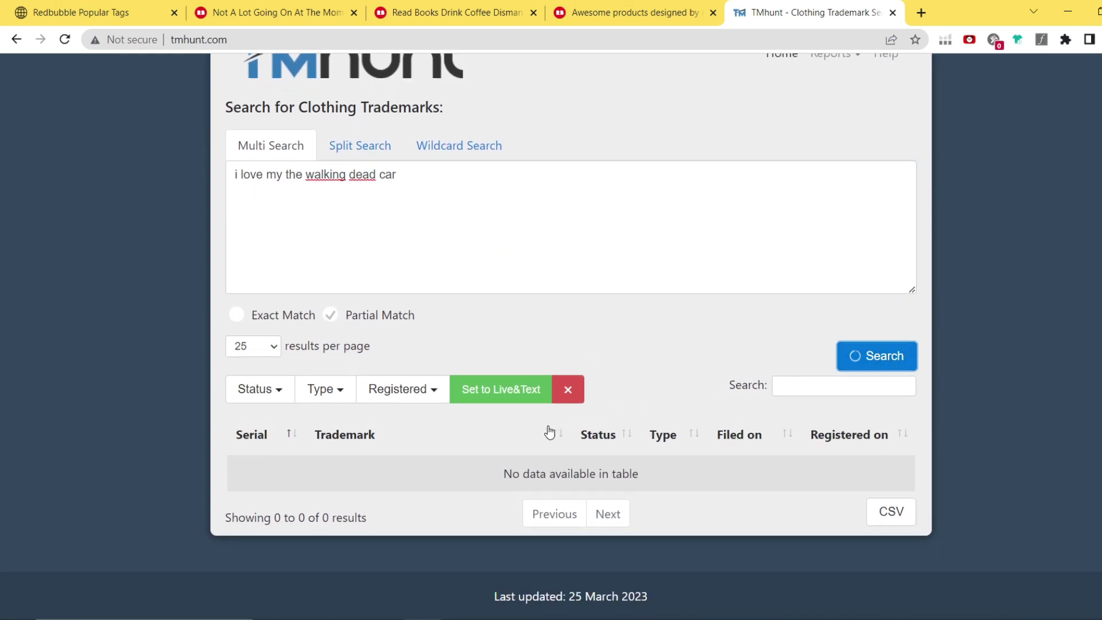
pyautogui.moveTo(474, 486); pyautogui.dragTo(641, 483)
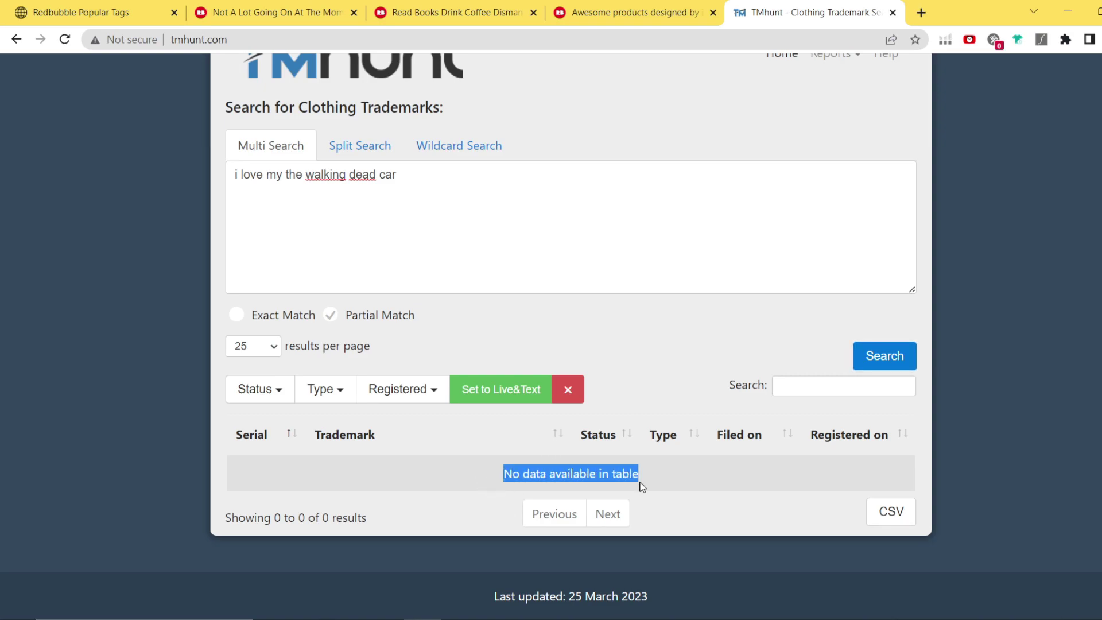
pyautogui.scroll(1, 422, 223)
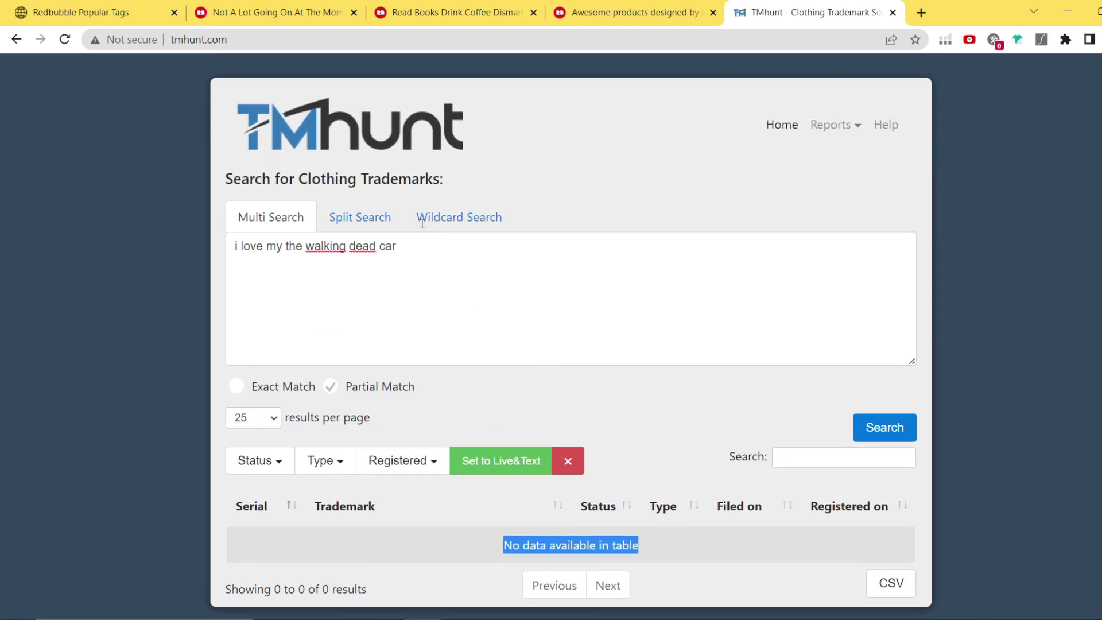
# Step: Run a Split Search for "i love my the walking dead car", showing 100 results per page with Live status only
pyautogui.click(337, 226)
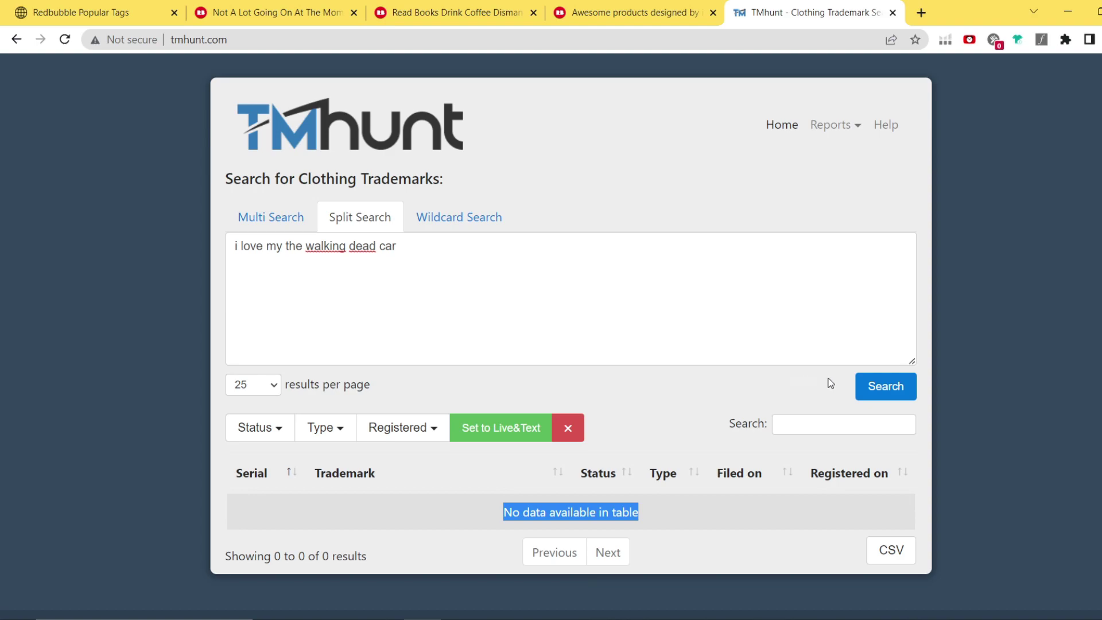
pyautogui.click(868, 386)
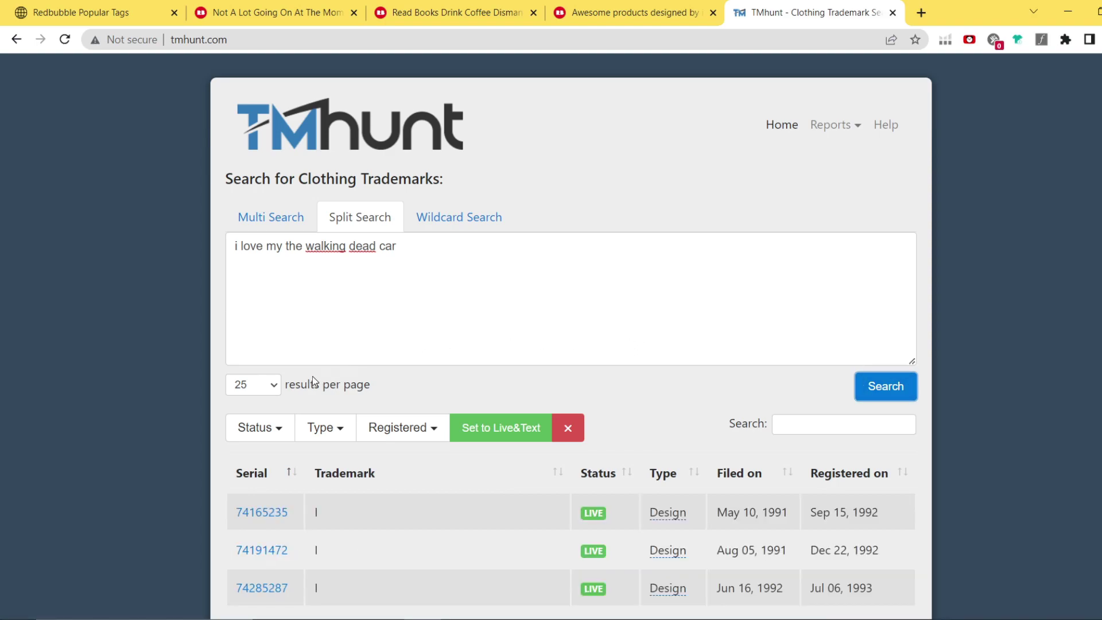
pyautogui.click(252, 385)
pyautogui.click(248, 447)
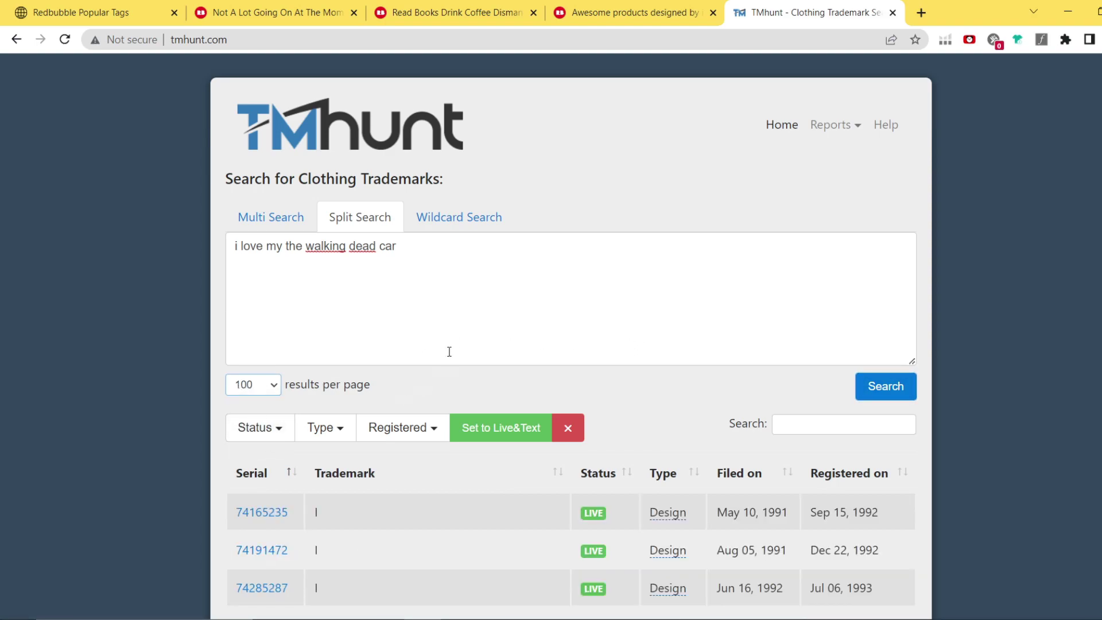
pyautogui.scroll(-2, 438, 360)
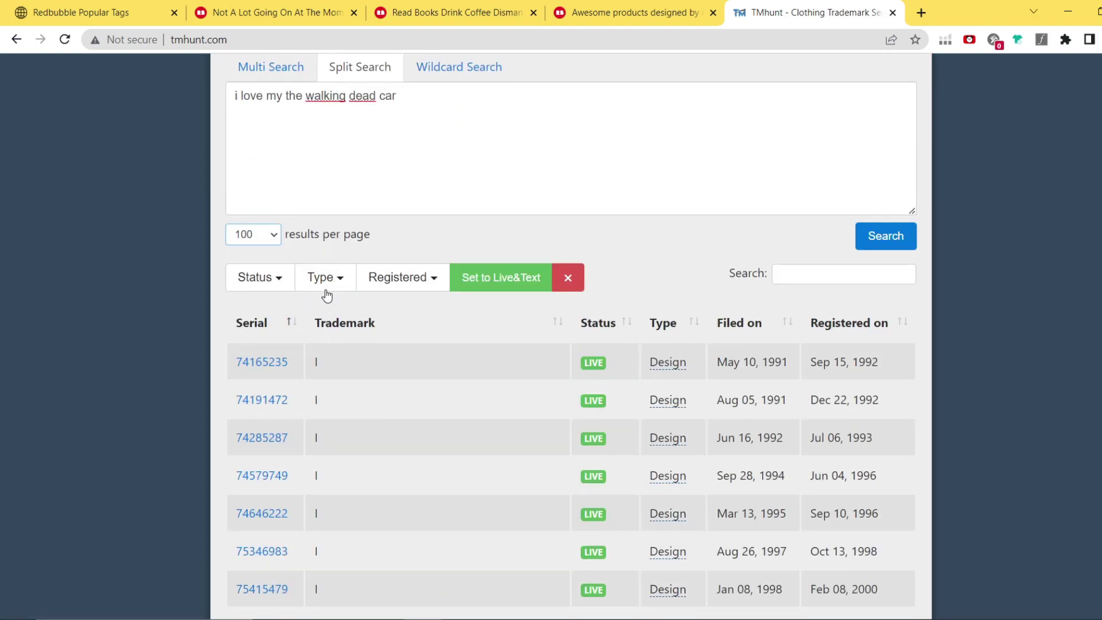
pyautogui.click(273, 279)
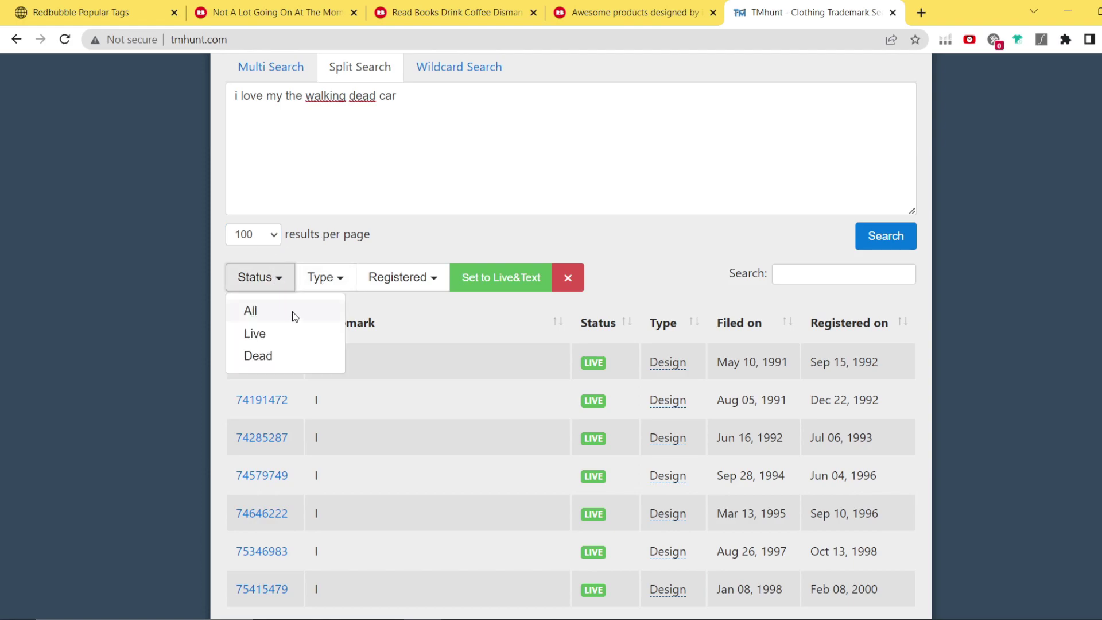
pyautogui.click(270, 335)
# Step: Look through both pages of live split search results for a "the walking dead" trademark
pyautogui.scroll(-7, 573, 288)
pyautogui.scroll(-4, 593, 277)
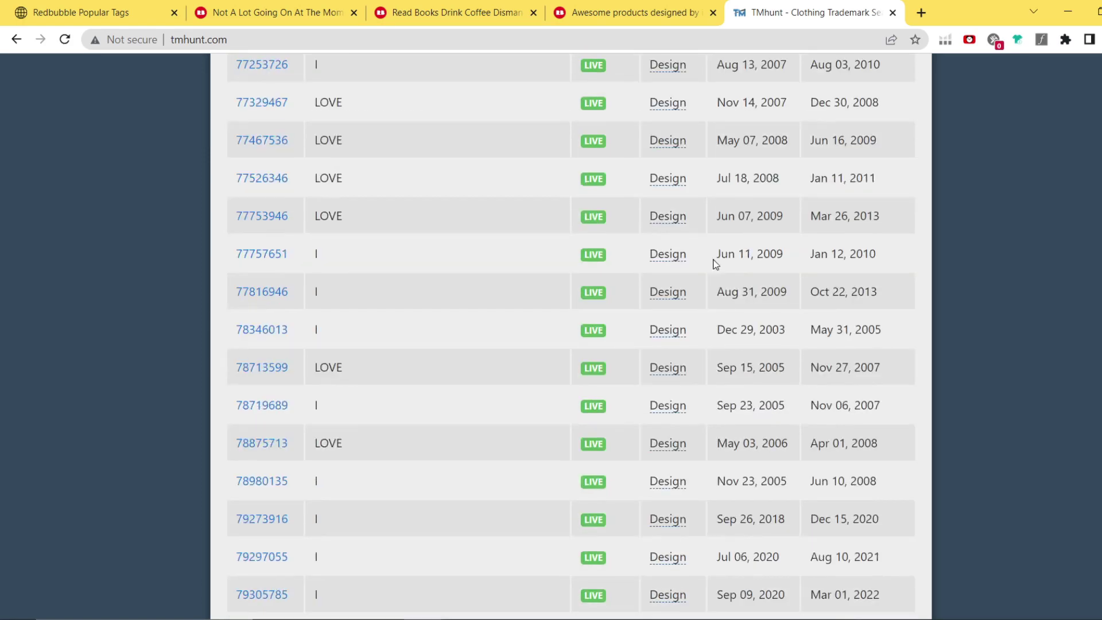
pyautogui.scroll(-12, 571, 336)
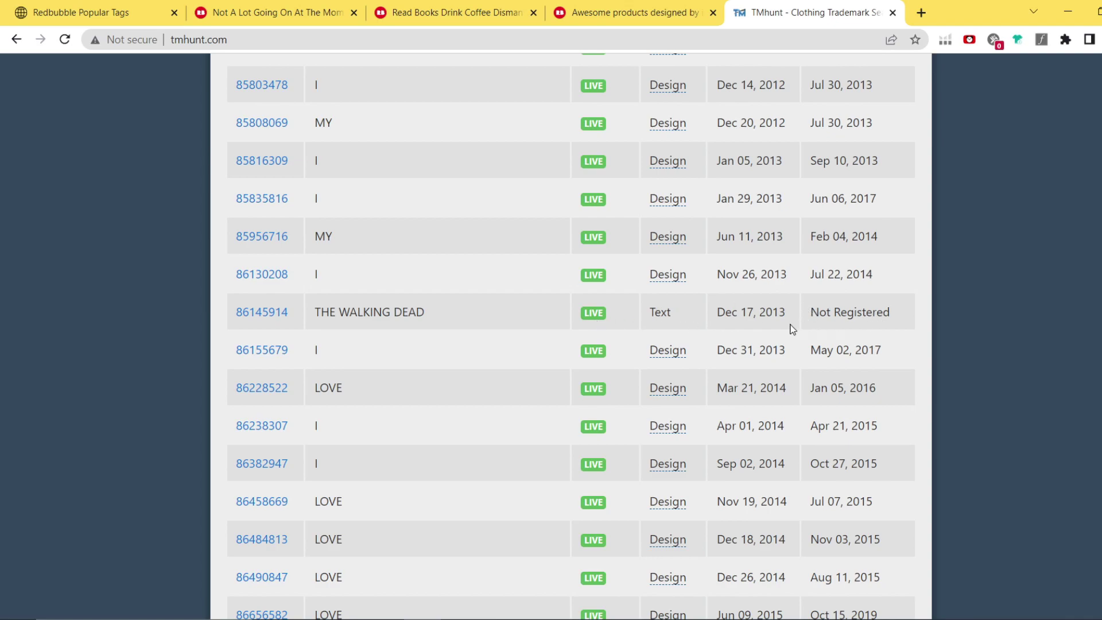
pyautogui.scroll(-15, 847, 310)
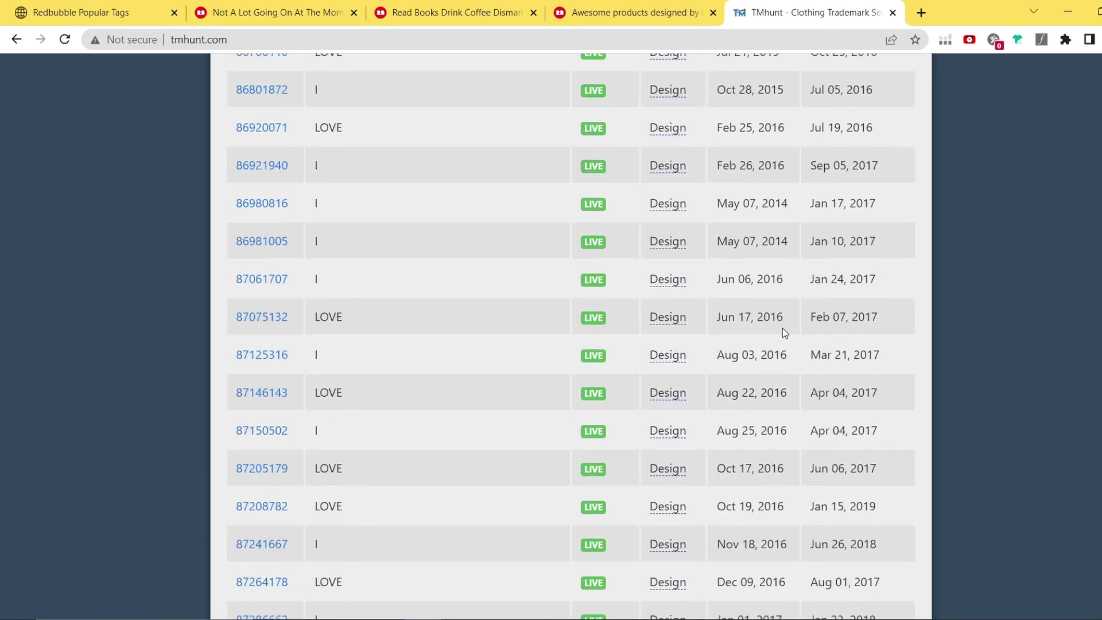
pyautogui.scroll(-20, 779, 329)
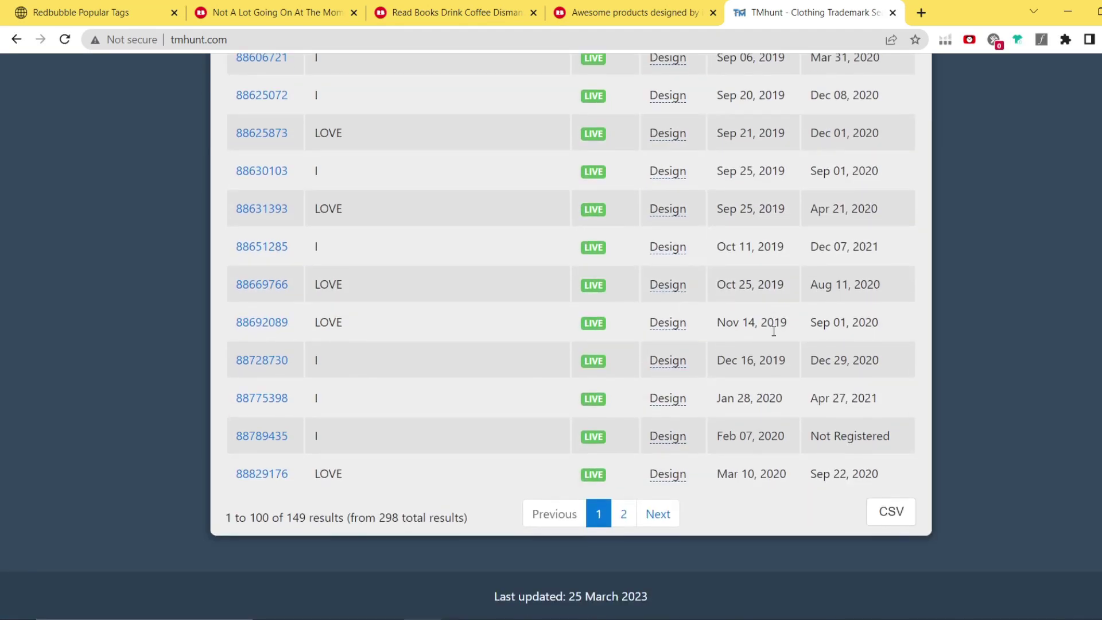
pyautogui.click(624, 513)
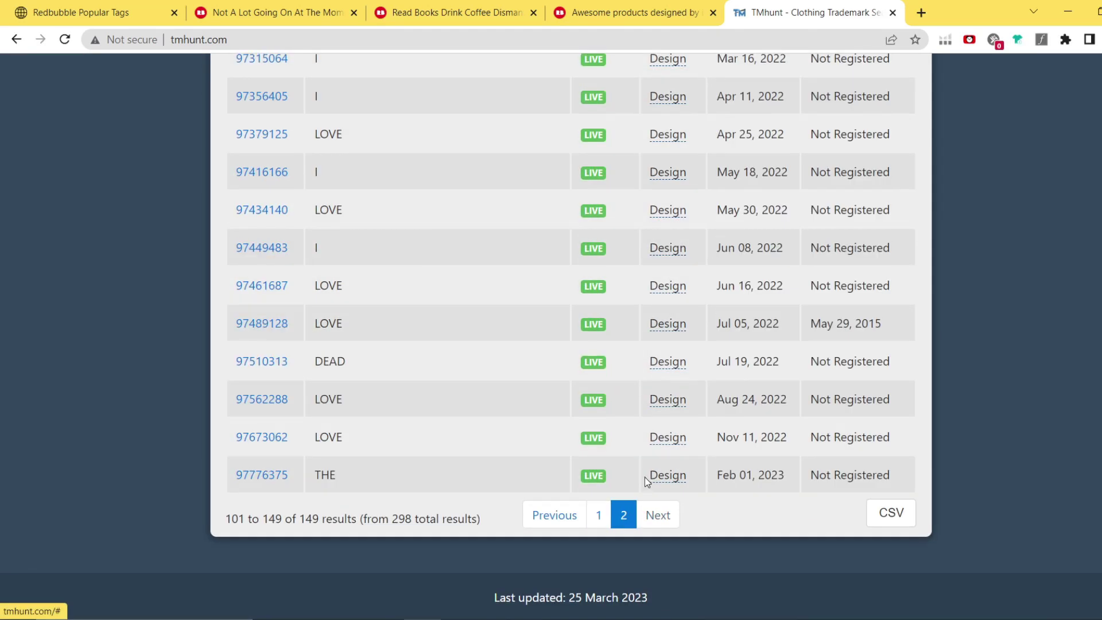
pyautogui.scroll(7, 645, 478)
pyautogui.scroll(20, 642, 476)
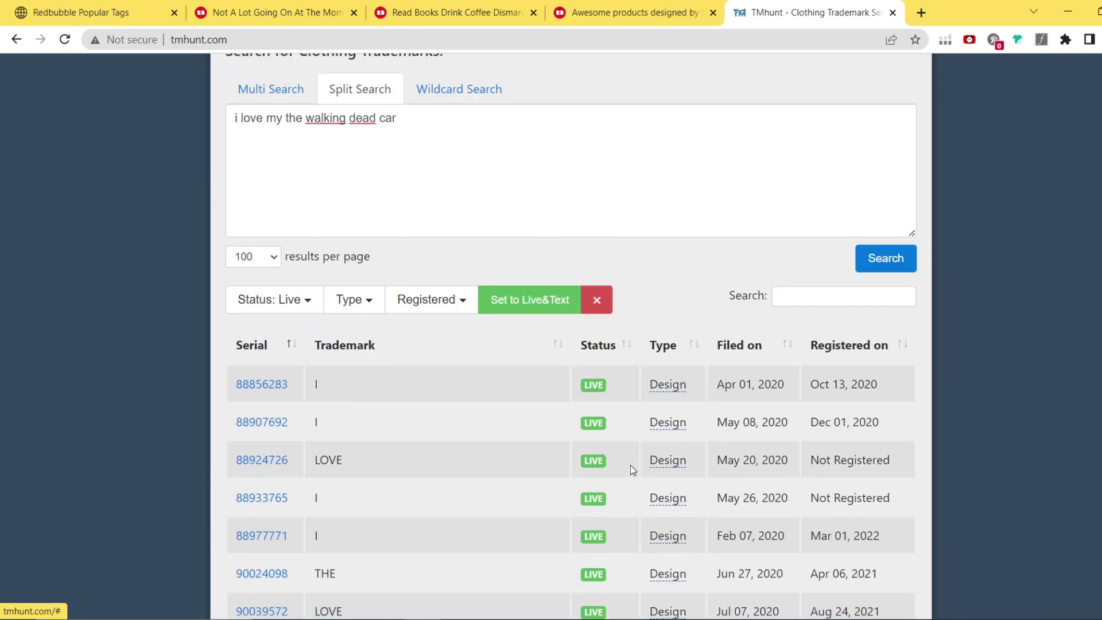
# Step: Return to the first page of the live split search results and locate the "the walking dead" entry
pyautogui.scroll(-20, 629, 464)
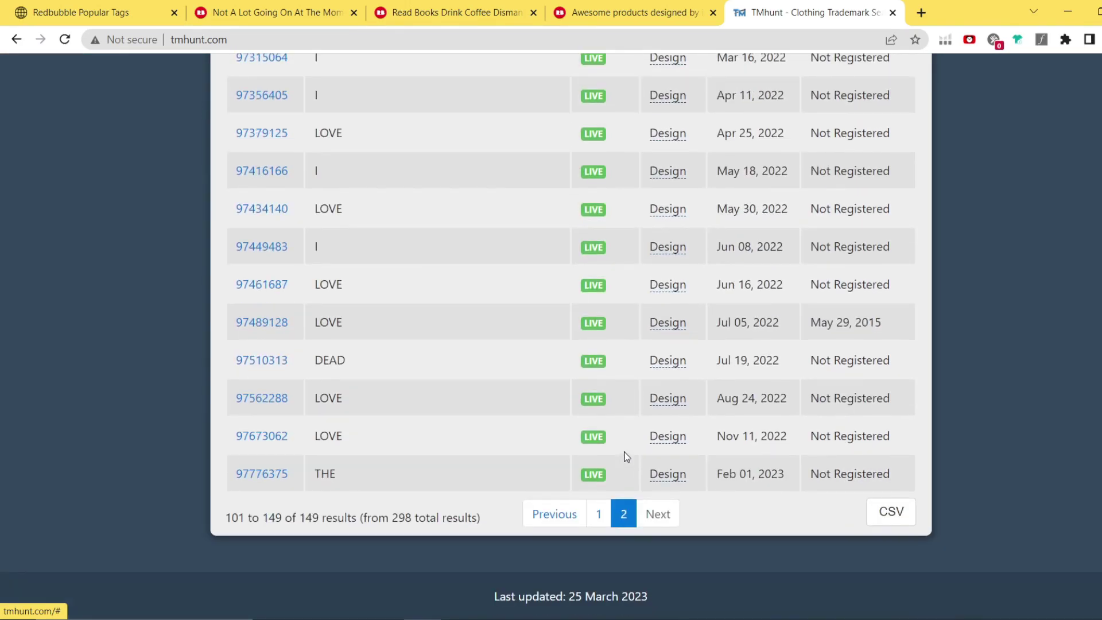
pyautogui.click(599, 514)
pyautogui.scroll(18, 577, 443)
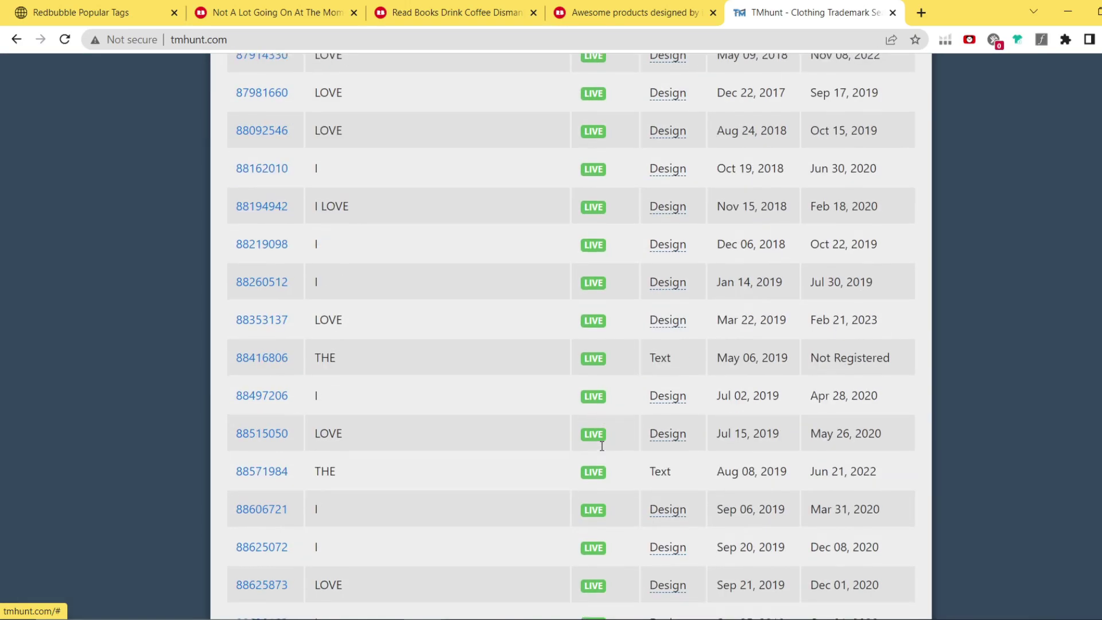
pyautogui.scroll(20, 575, 443)
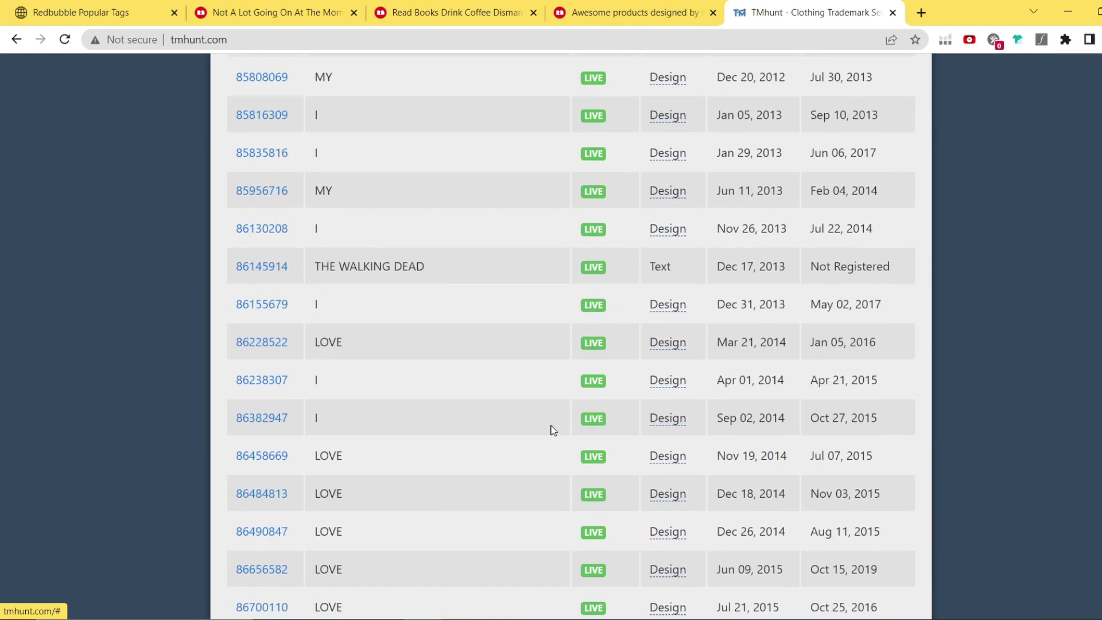
pyautogui.scroll(1, 534, 396)
pyautogui.scroll(20, 490, 385)
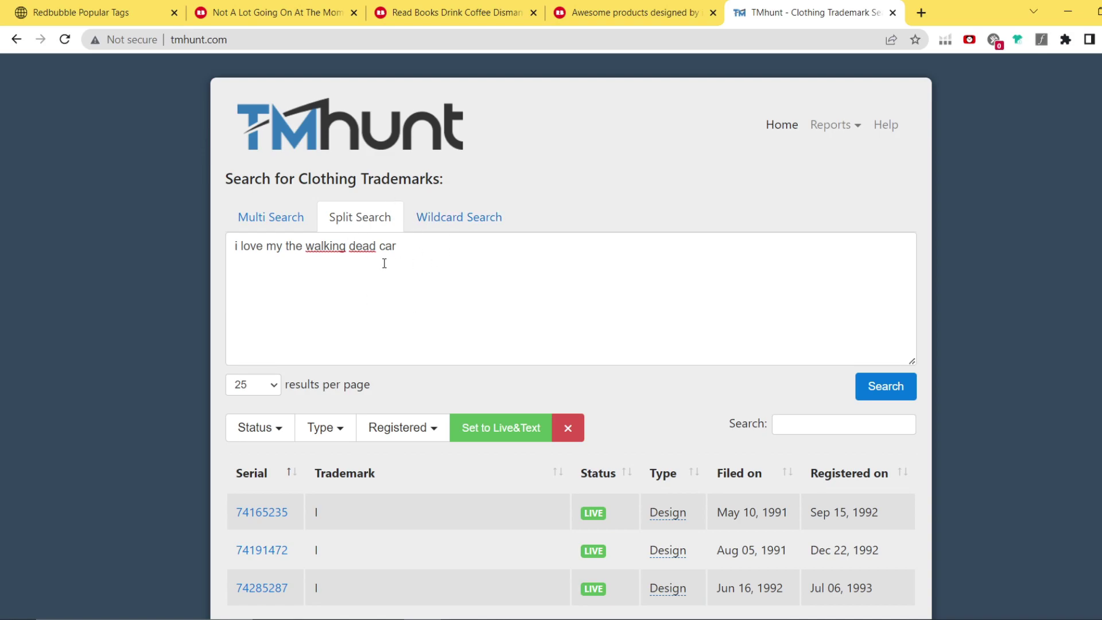
# Step: Run a Multi Search for "lovely funny life is good shirt" with Partial Match and check the results
pyautogui.click(277, 224)
pyautogui.click(429, 283)
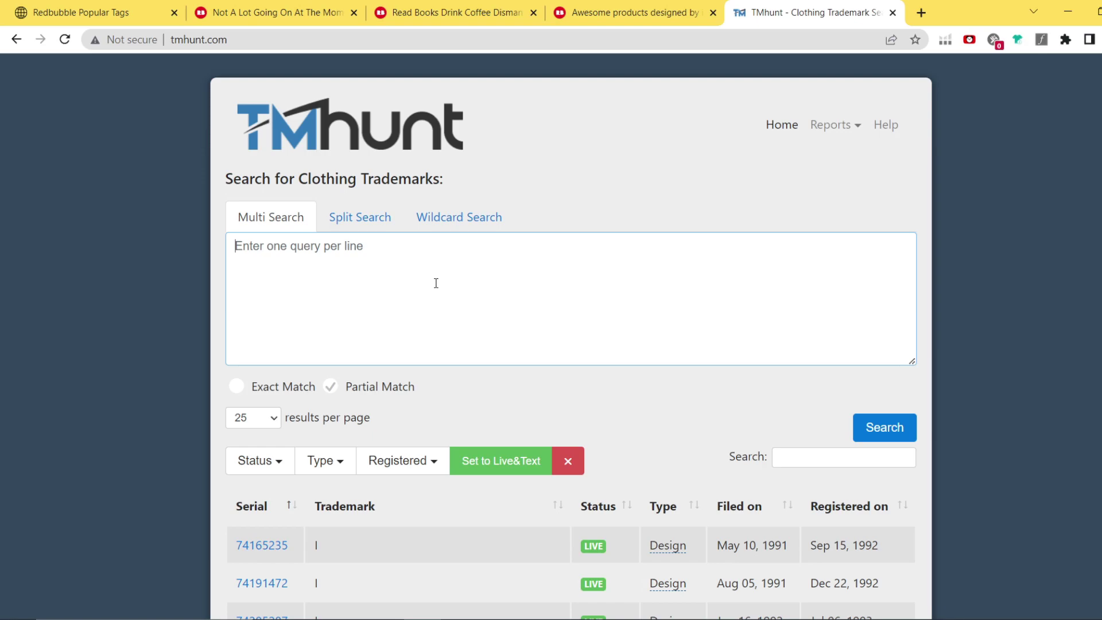
pyautogui.write('love')
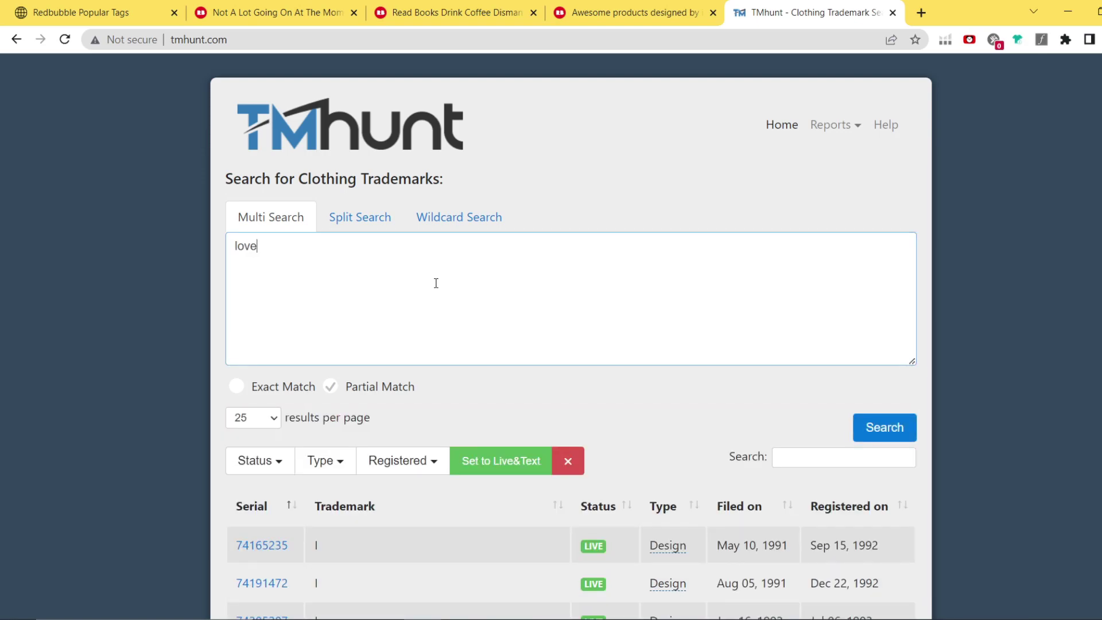
pyautogui.write('ly funny life is good shirt')
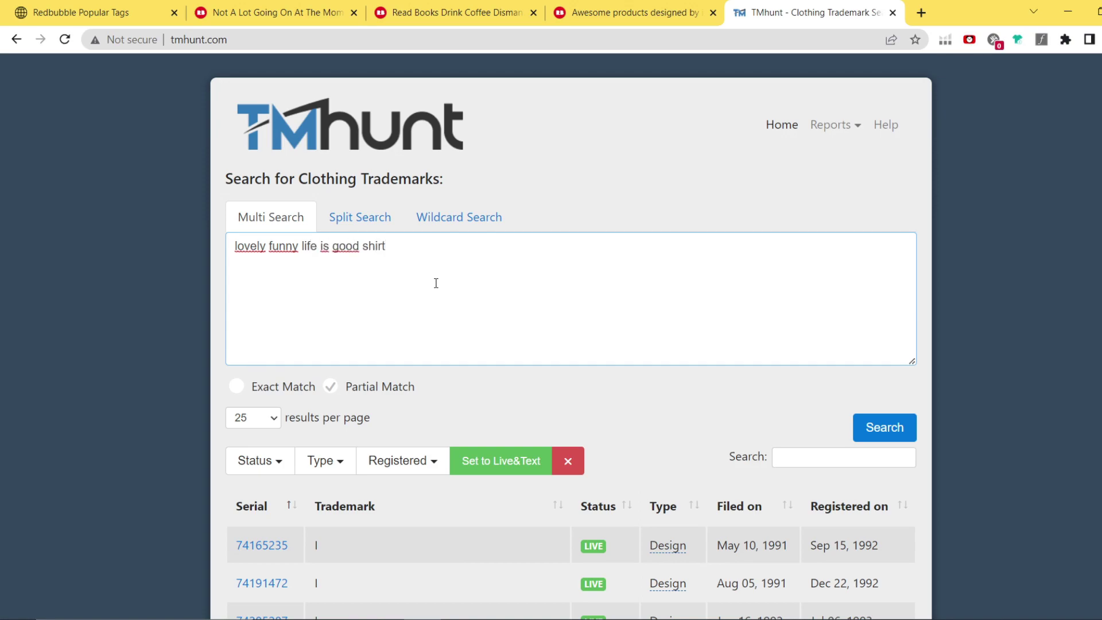
pyautogui.click(893, 431)
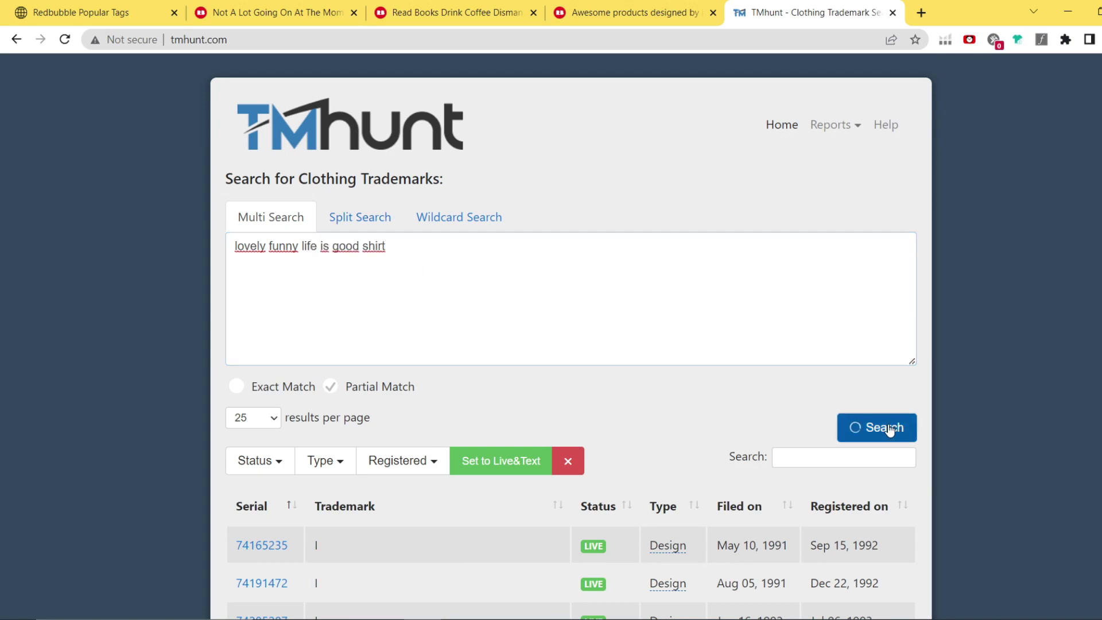
pyautogui.scroll(-1, 637, 356)
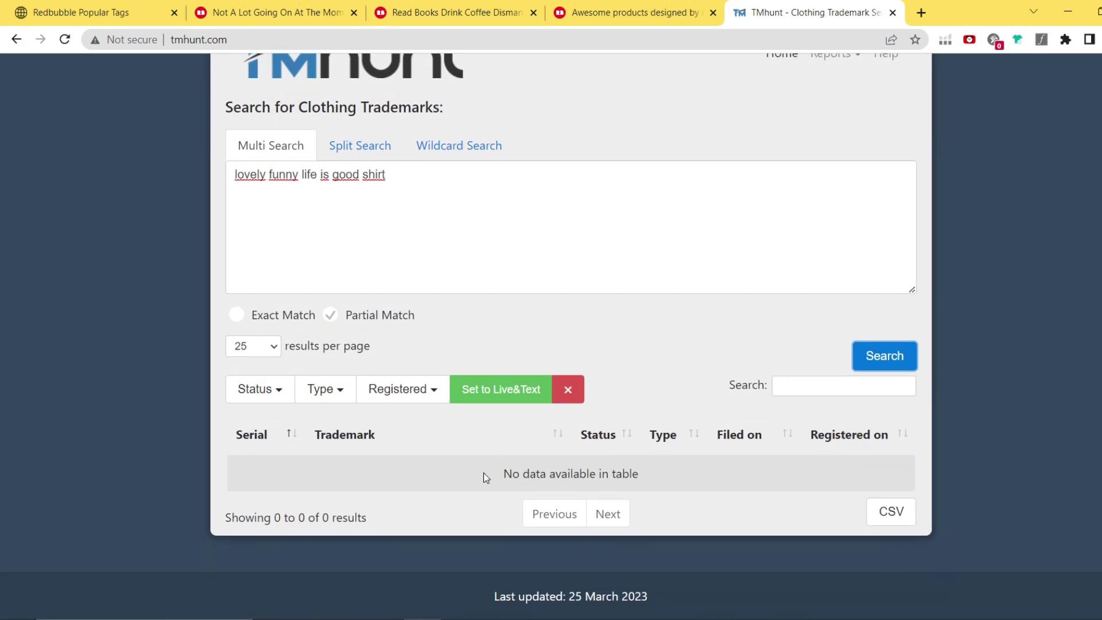
pyautogui.moveTo(500, 474); pyautogui.dragTo(632, 486)
pyautogui.scroll(1, 638, 468)
# Step: Repeat the Multi Search for "lovely funny life is good shirt" with Exact Match
pyautogui.click(570, 316)
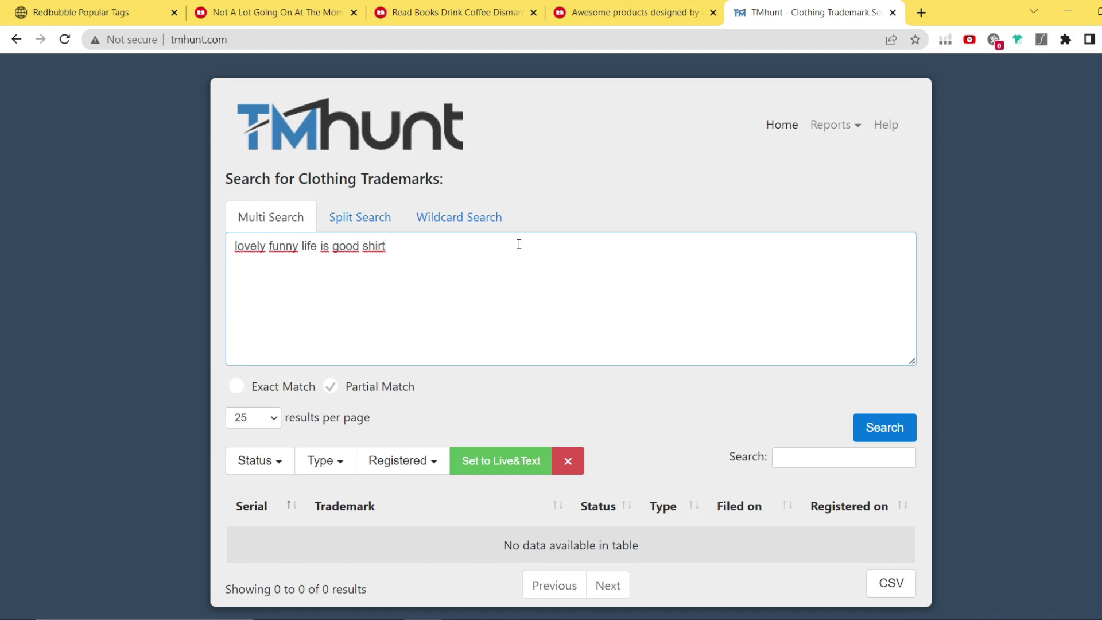
pyautogui.click(236, 386)
pyautogui.click(879, 428)
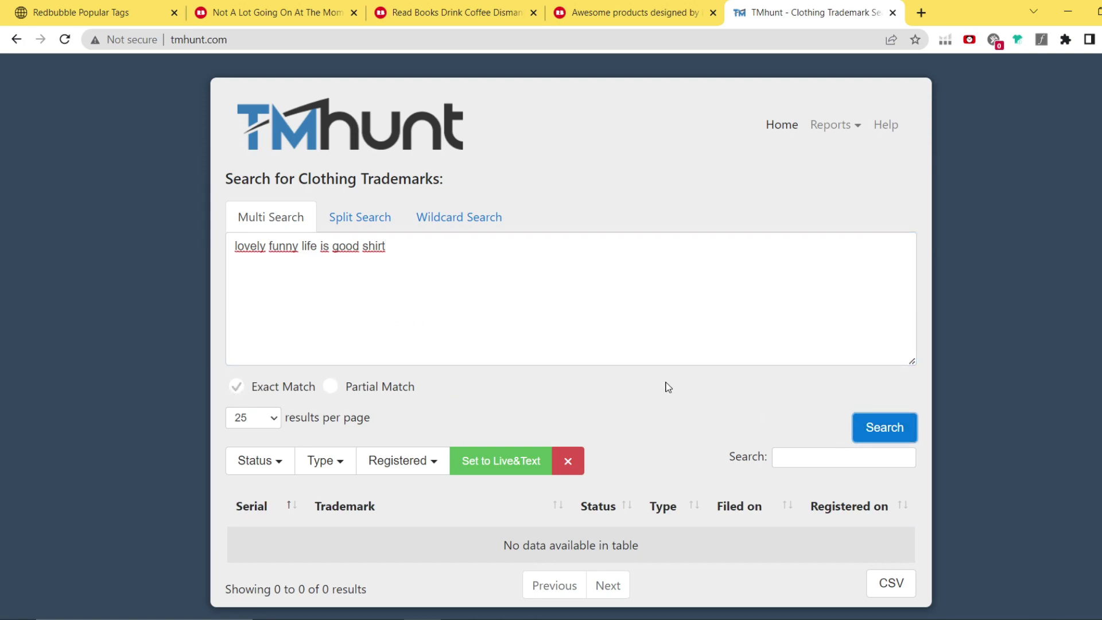
# Step: Copy "lovely funny life is good shirt" from Multi Search into Split Search, replacing the phrase there
pyautogui.moveTo(424, 257); pyautogui.dragTo(229, 257)
pyautogui.hotkey('ctrl', 'c')
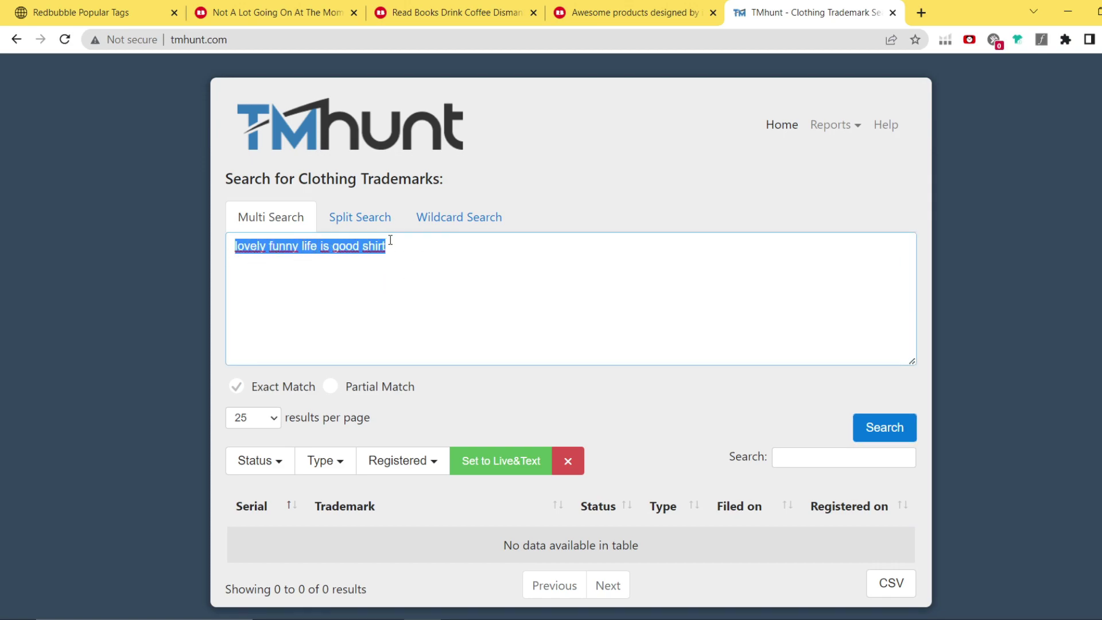
pyautogui.click(361, 224)
pyautogui.moveTo(409, 261); pyautogui.dragTo(225, 270)
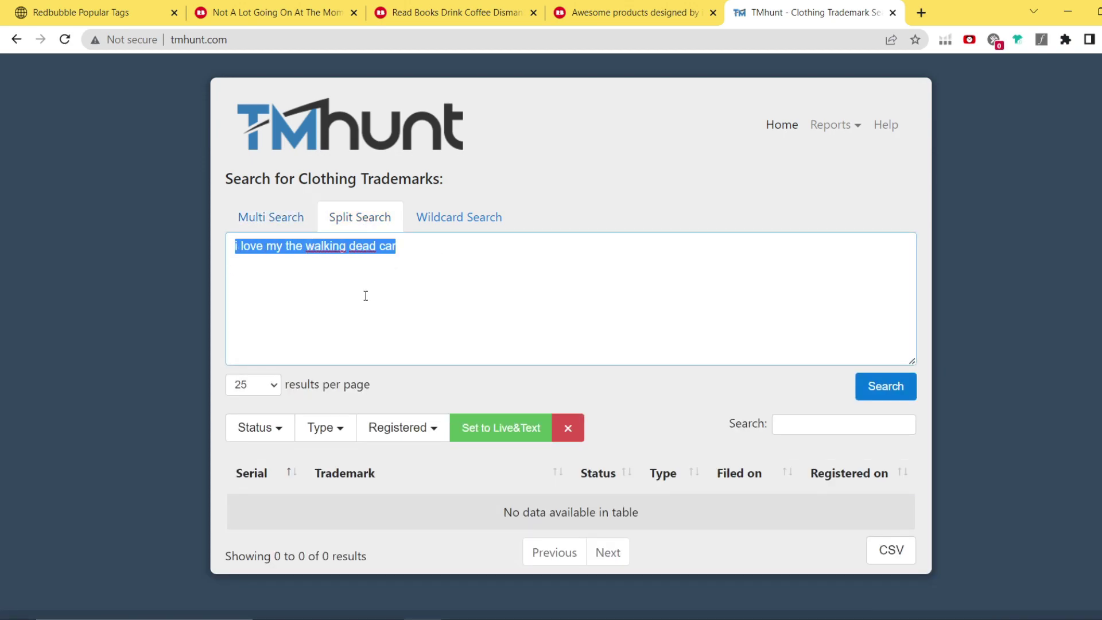
pyautogui.hotkey('ctrl', 'v')
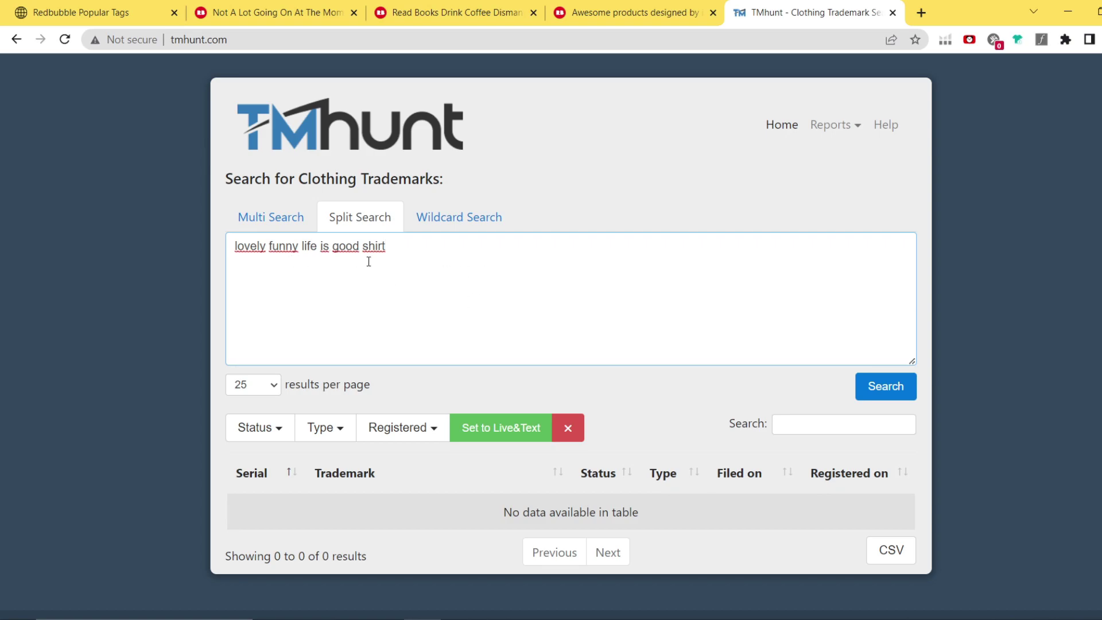
# Step: Run the Split Search and check the results for a "life is good" trademark, including its status and registration date
pyautogui.click(891, 392)
pyautogui.scroll(-4, 579, 427)
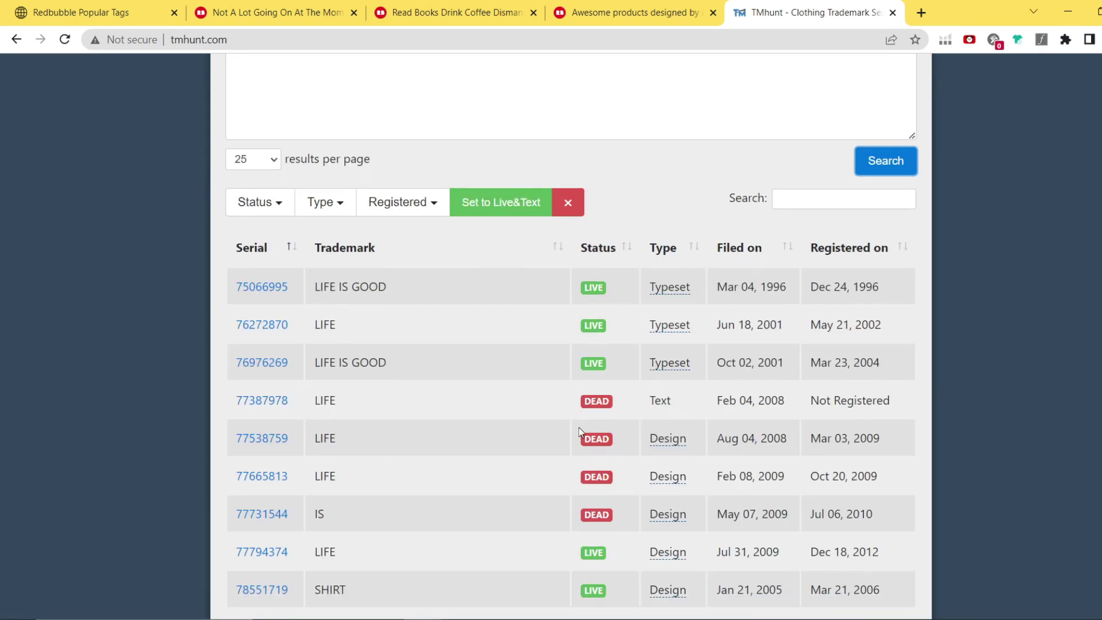
pyautogui.moveTo(421, 295); pyautogui.dragTo(330, 300)
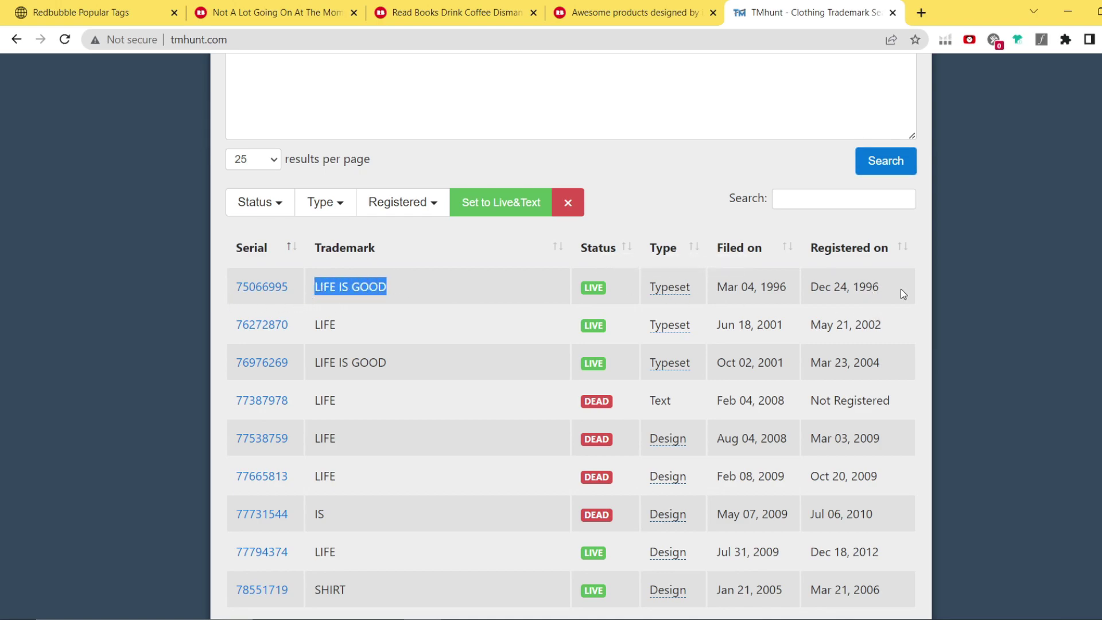
pyautogui.scroll(4, 943, 292)
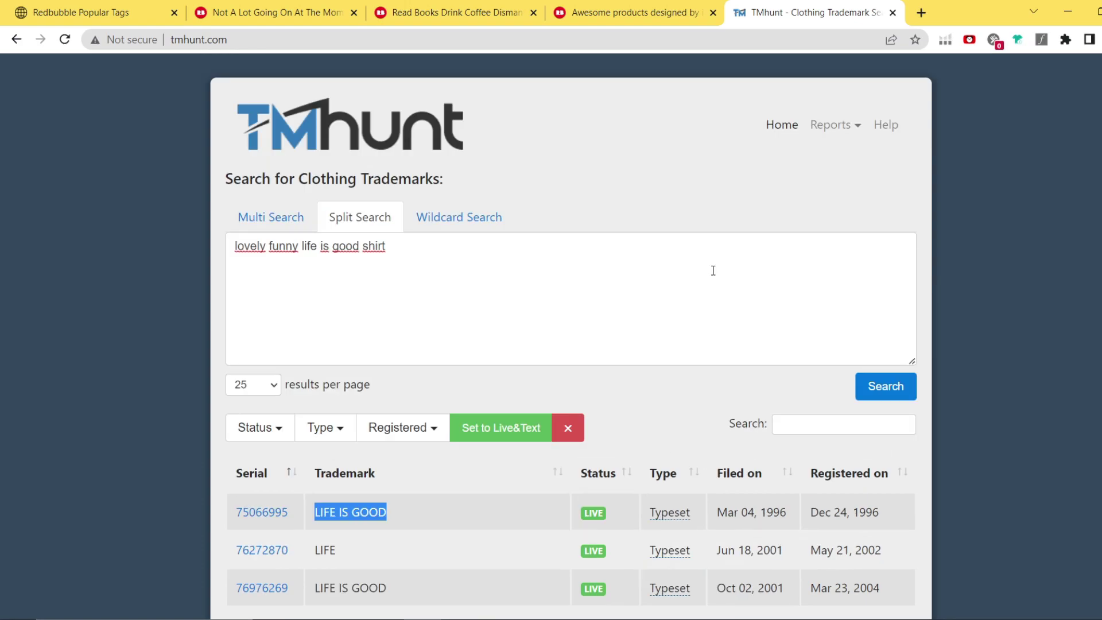